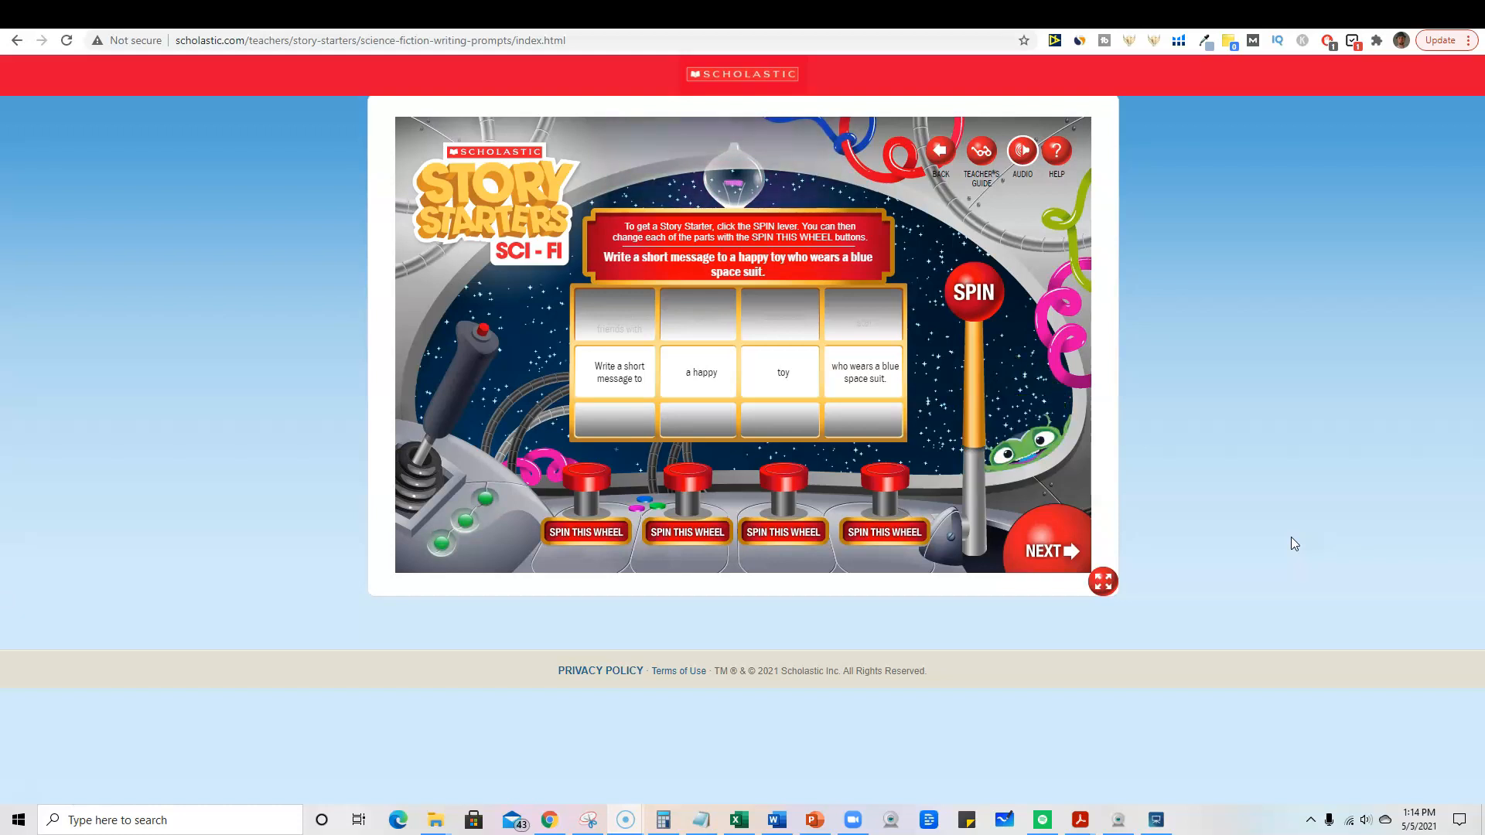
Step: Return to the Story Starters themes, choose Sci-Fi, enter the first name and pick the K-1st grade level
click(1411, 511)
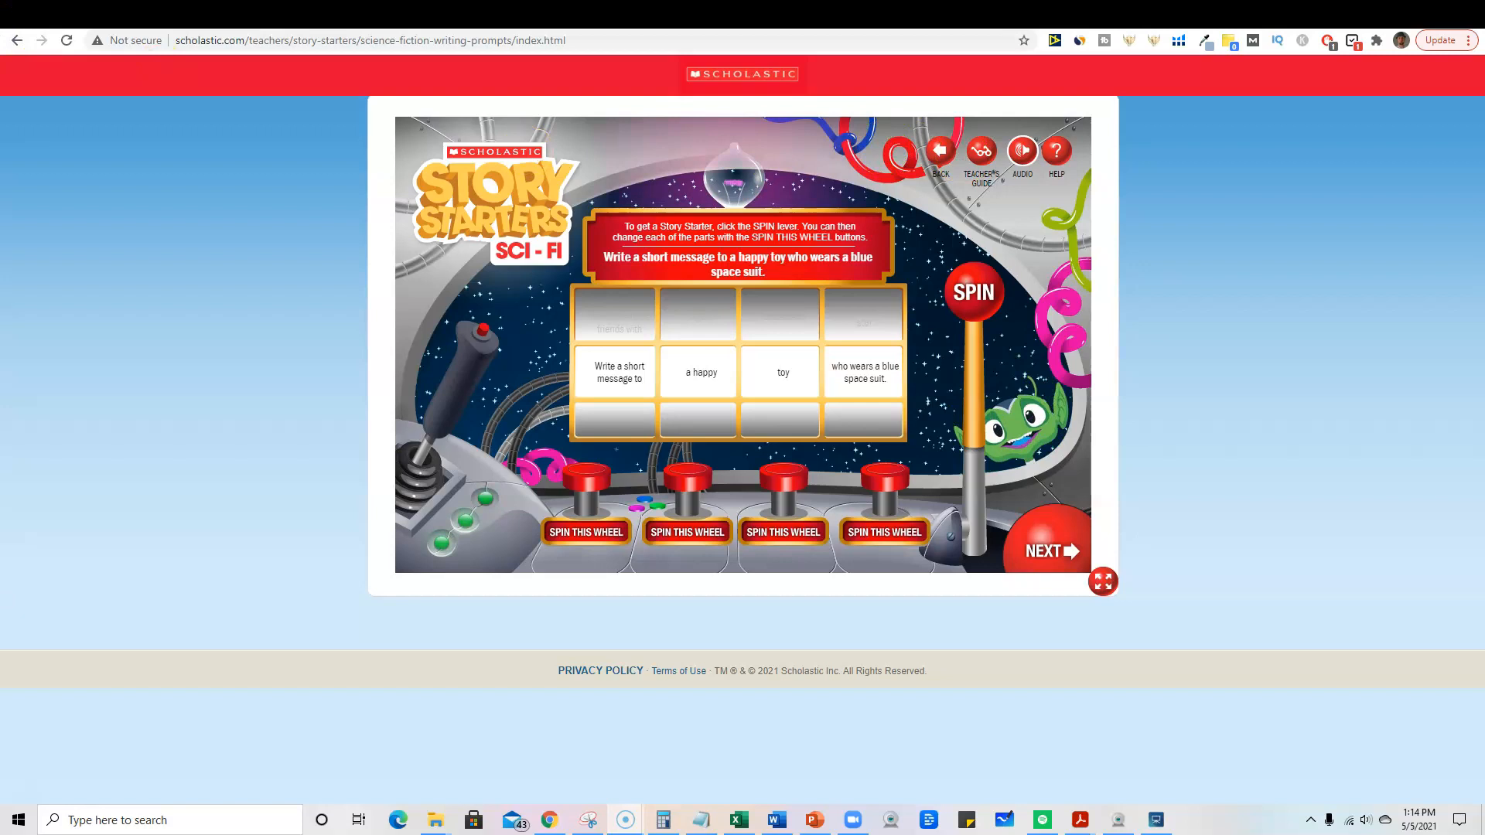
click(942, 152)
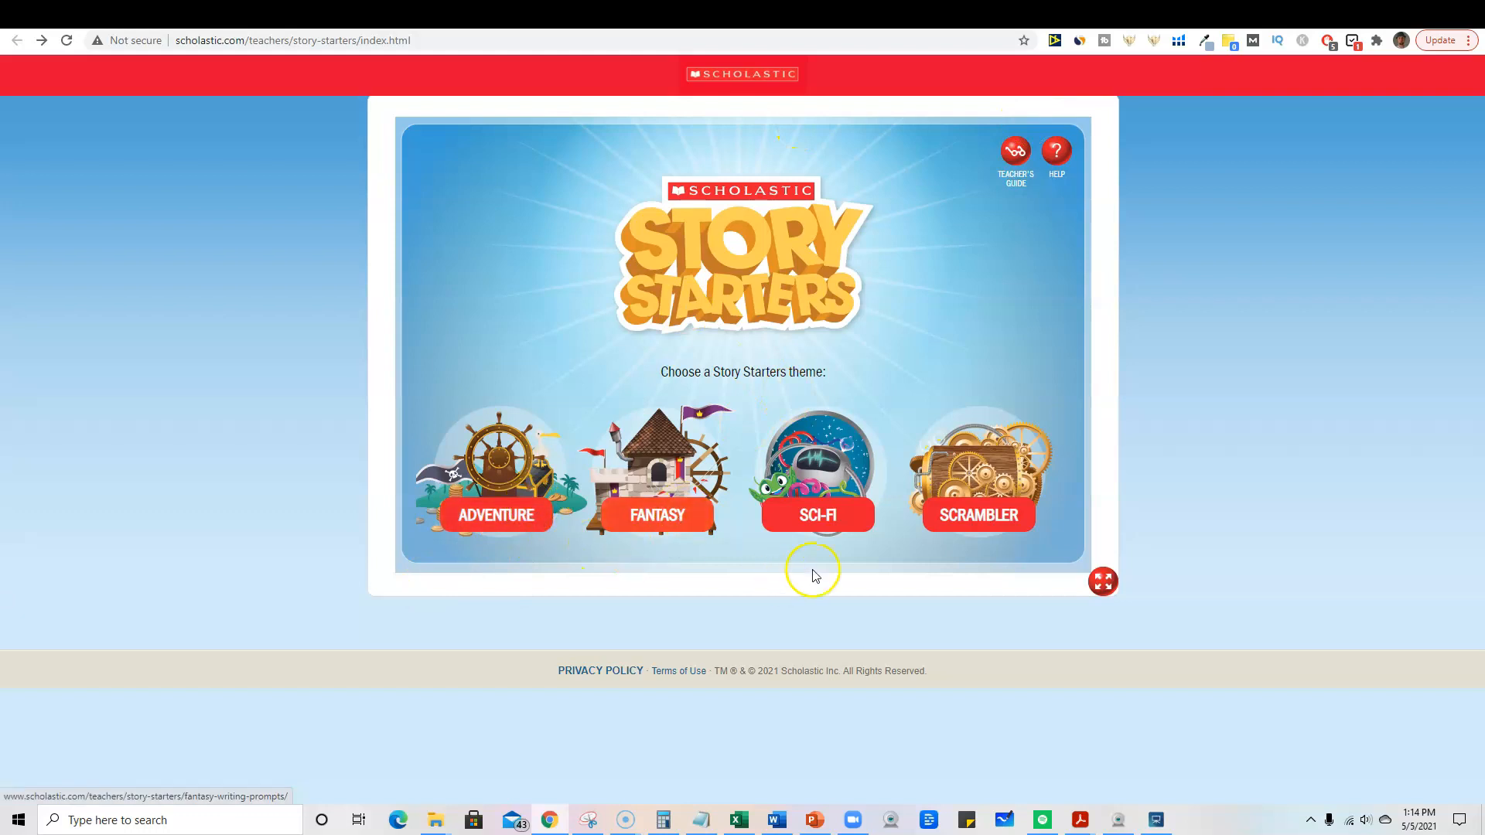
click(816, 514)
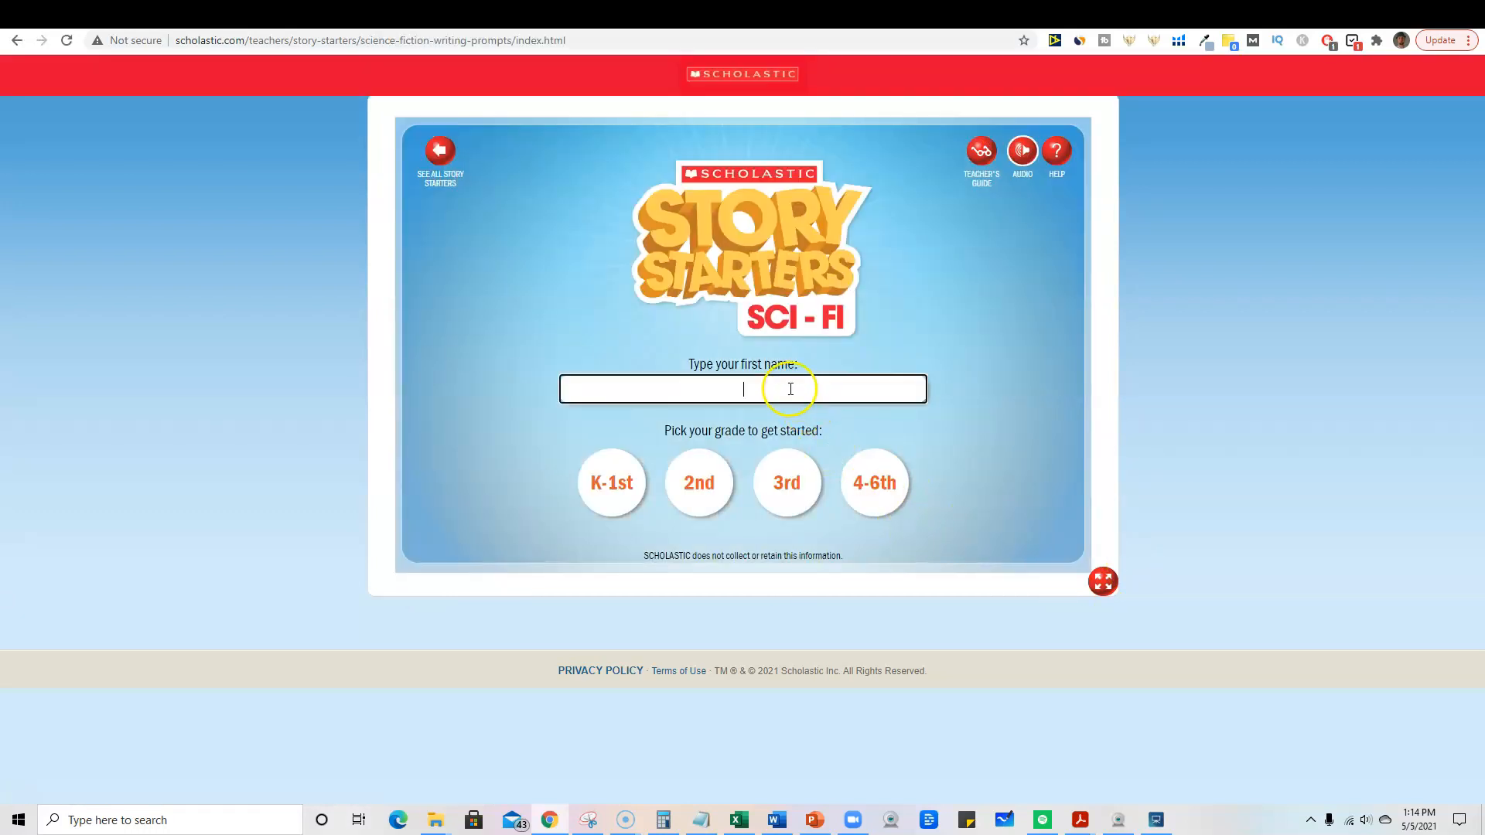
click(790, 388)
text(jas)
click(613, 487)
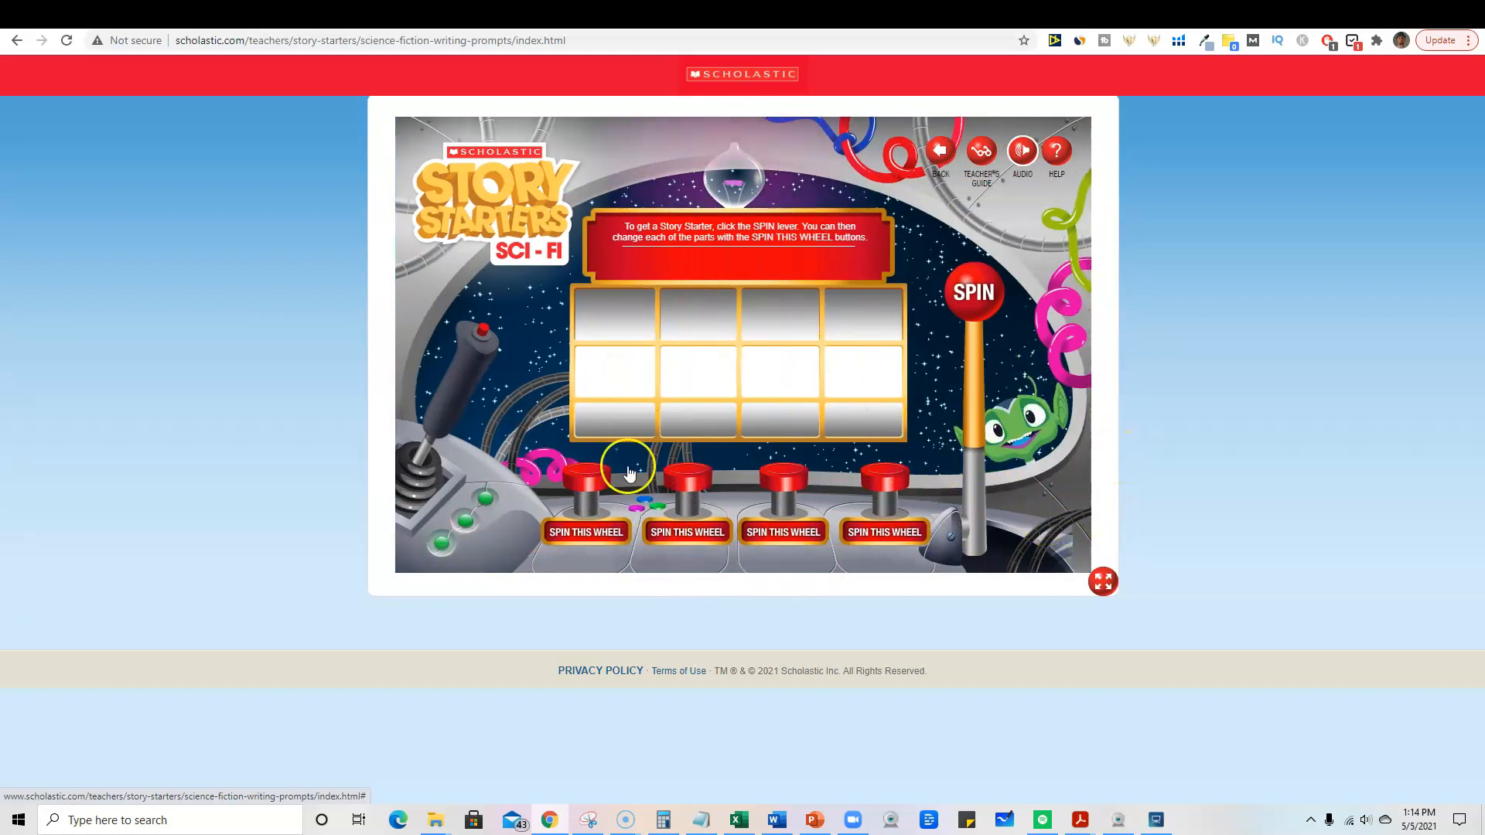
Step: Spin all the wheels for a sci-fi story starter and respin only the third wheel to change the character
click(976, 294)
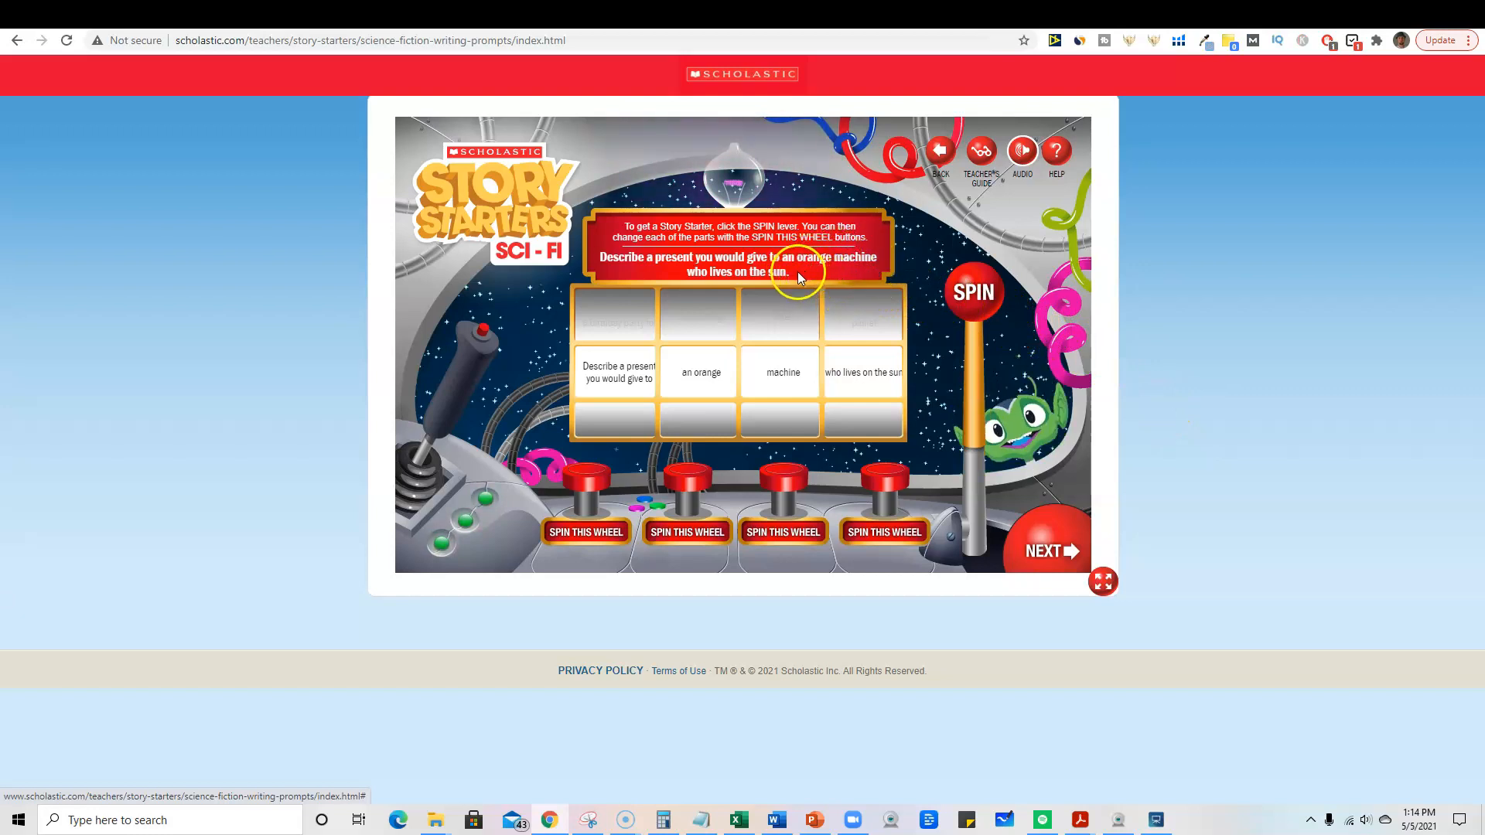
drag(797, 257, 604, 255)
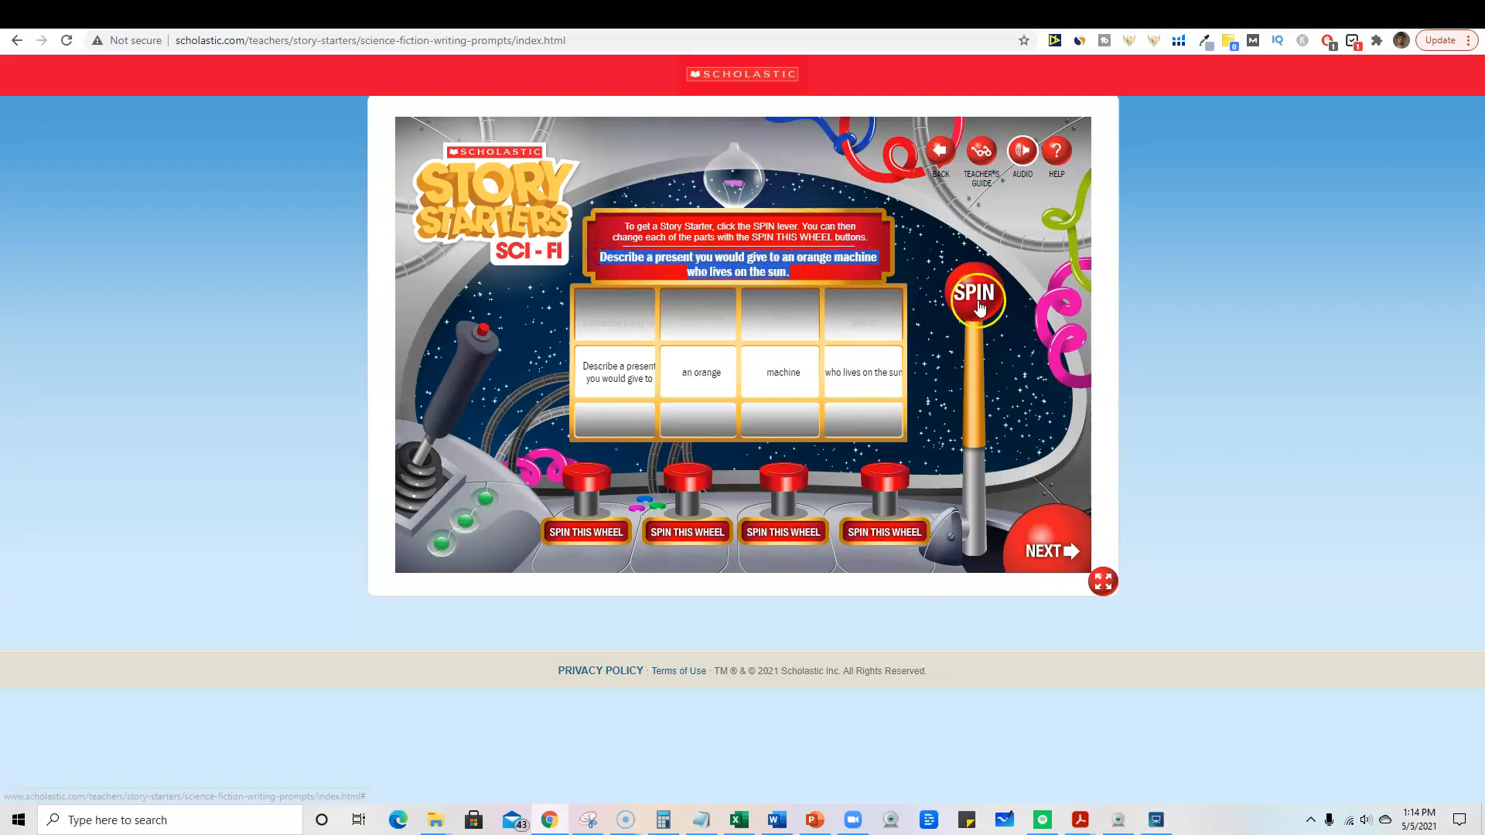
click(795, 375)
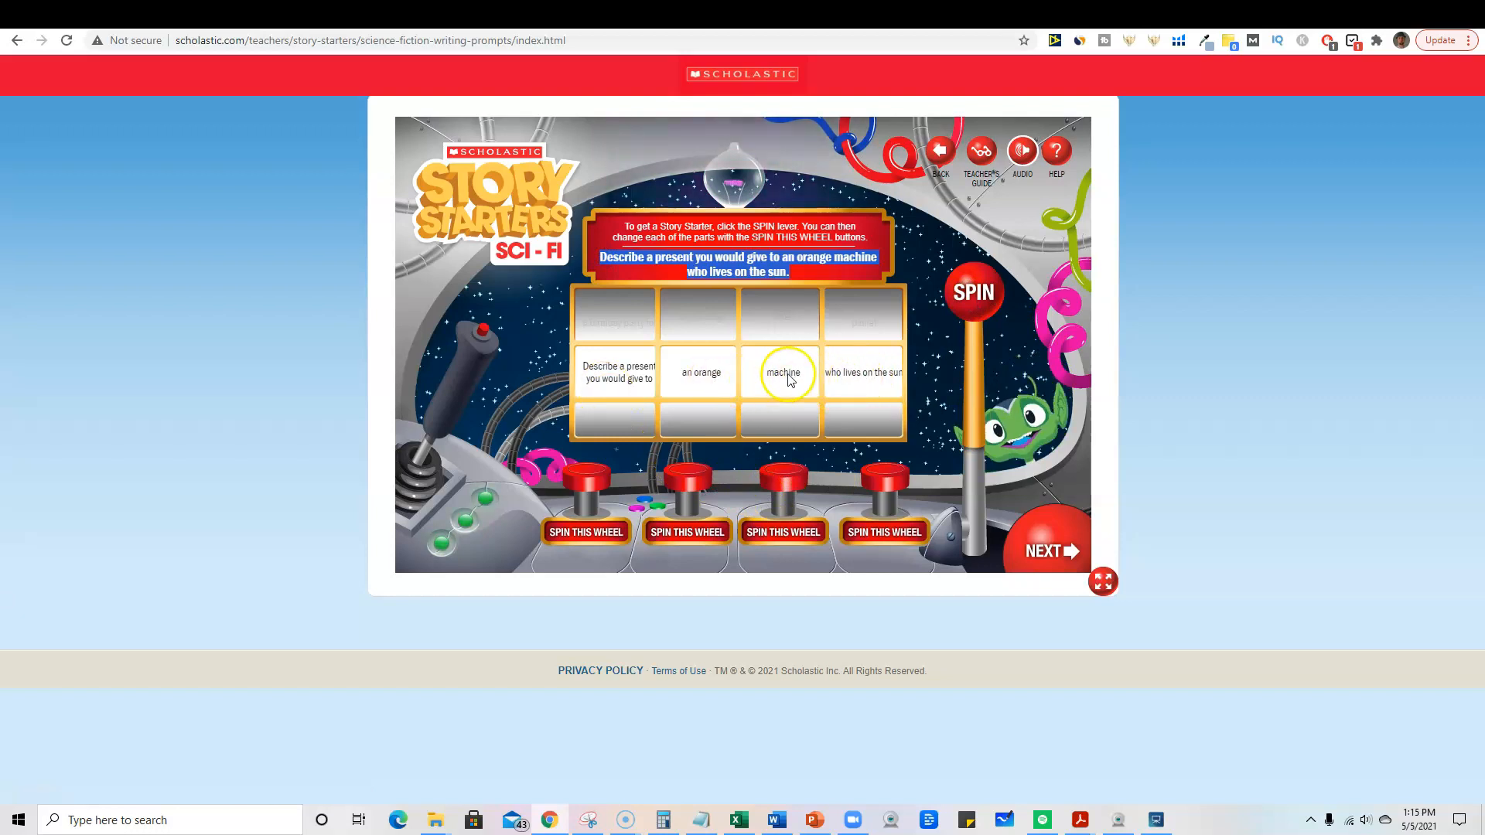
click(804, 528)
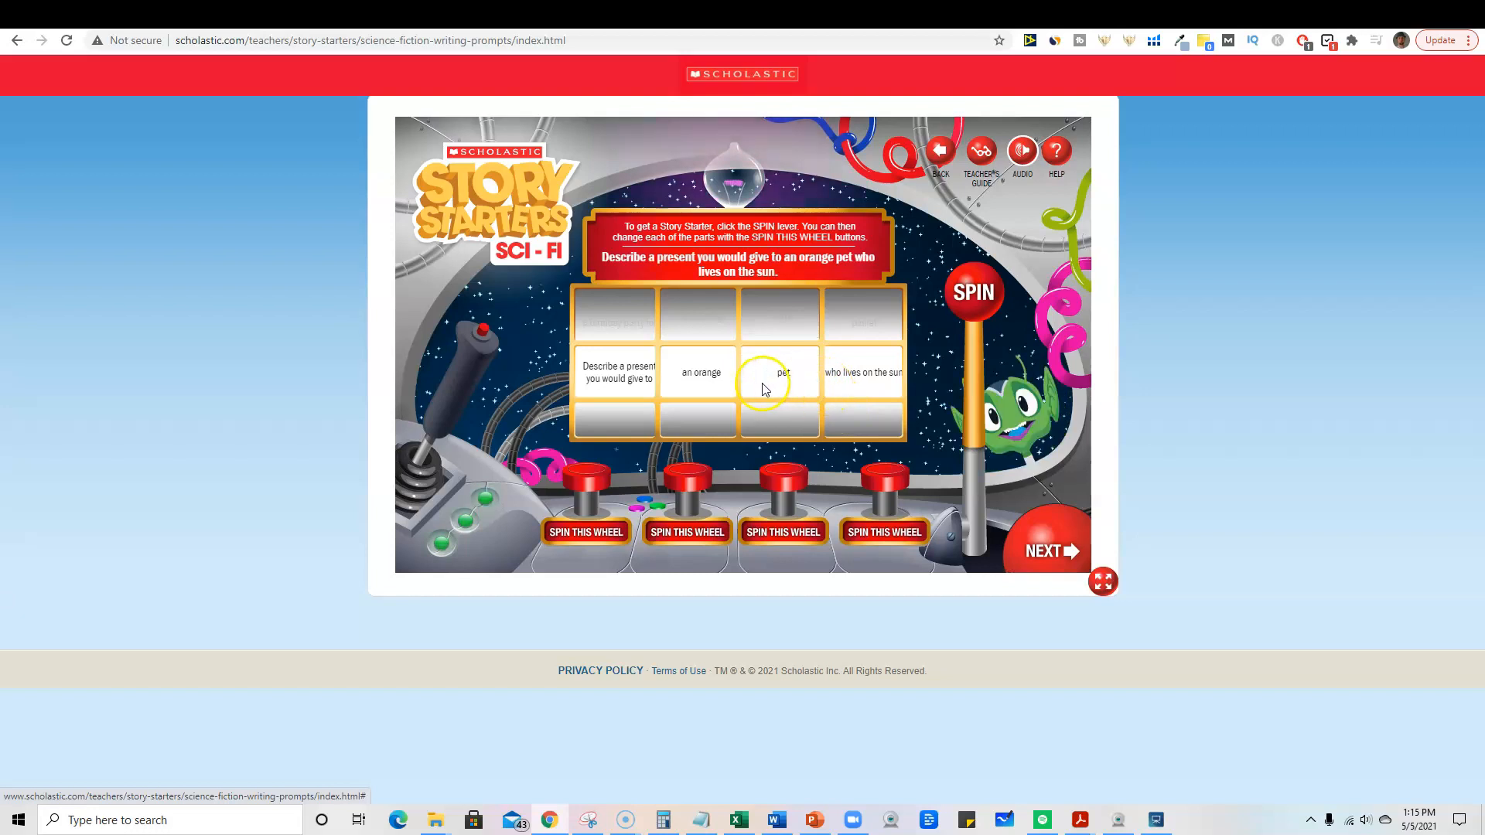
Step: Copy the full story starter sentence about the orange pet who lives on the sun
click(778, 275)
drag(778, 274, 601, 257)
key(ctrl+c)
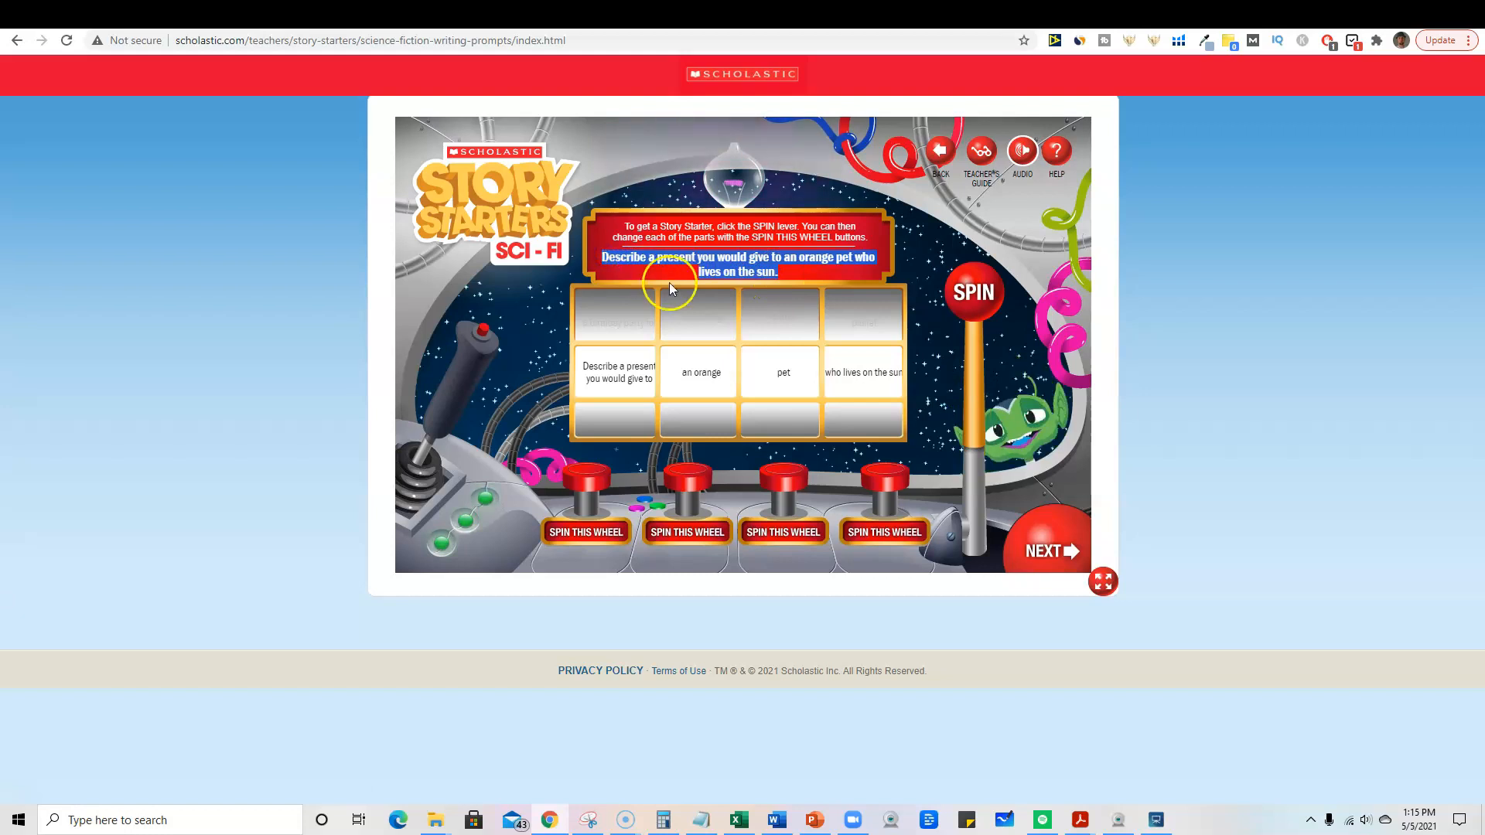
Step: Switch to Conversion.ai and open the Creative Story template
click(1117, 13)
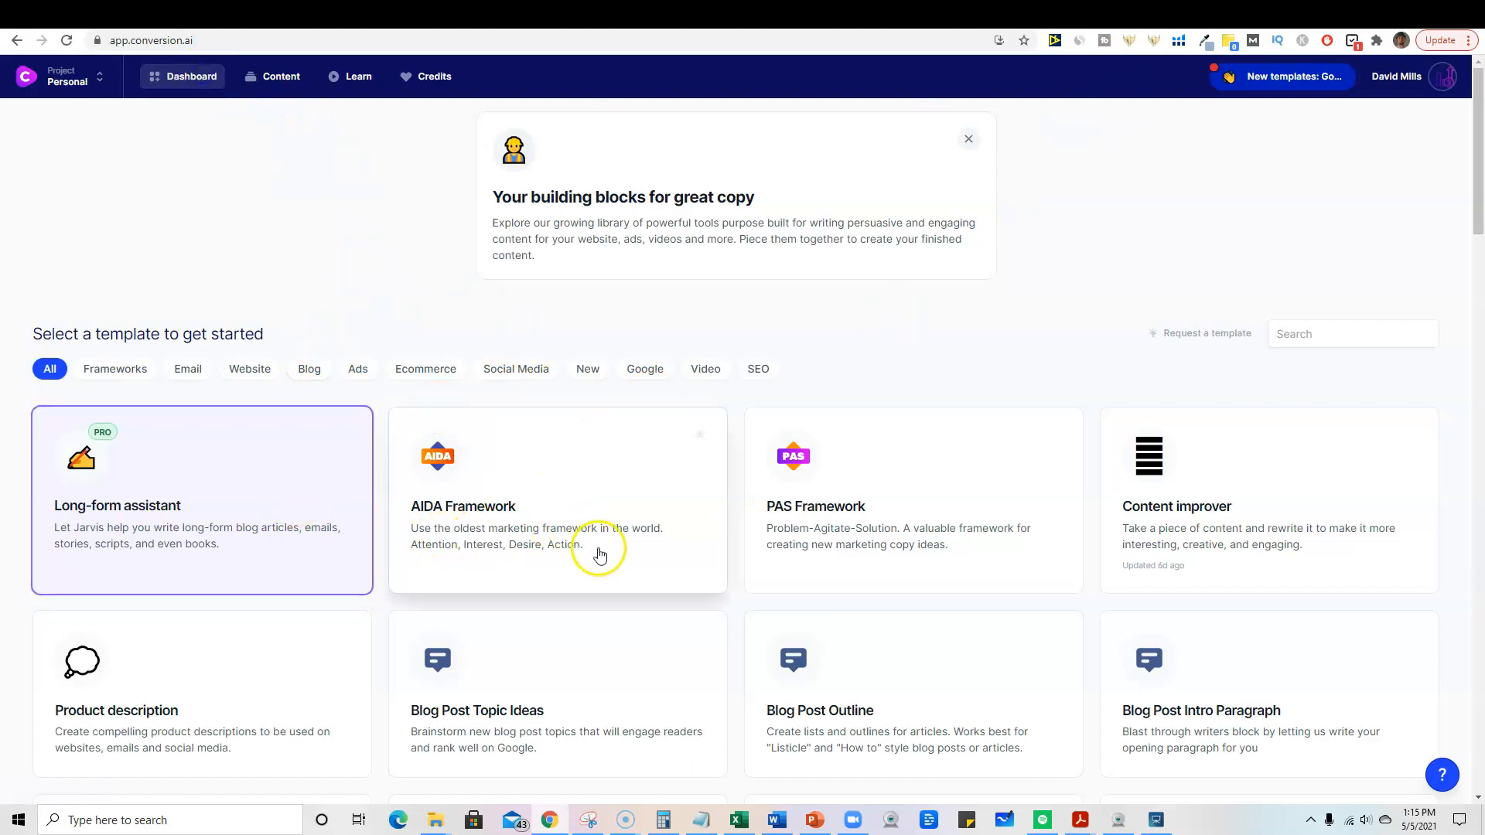
scroll(599, 554, down, 4)
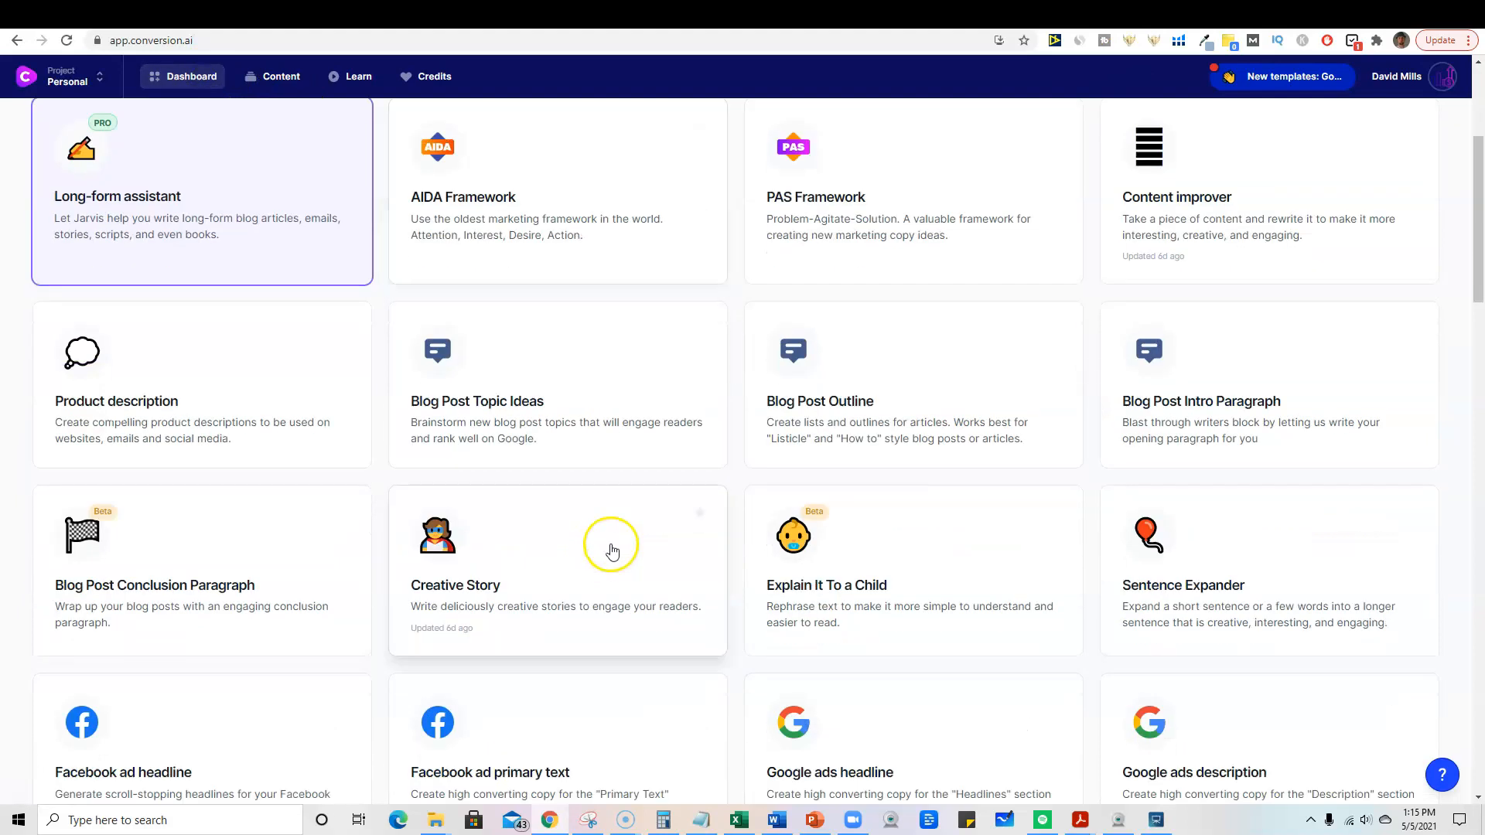
click(554, 591)
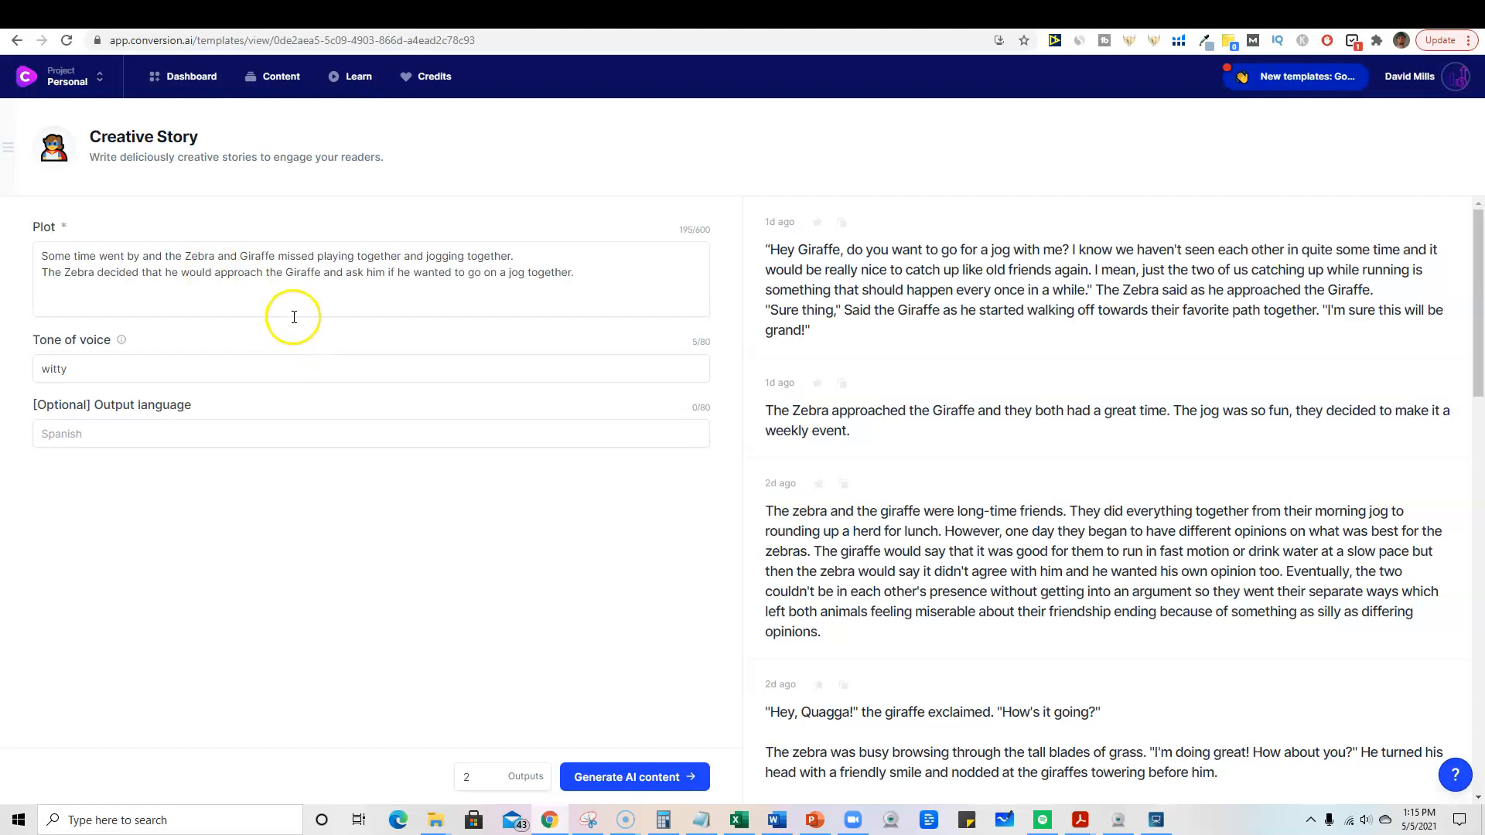
Step: Replace the plot with the copied orange pet prompt and generate two stories in a witty tone
click(259, 277)
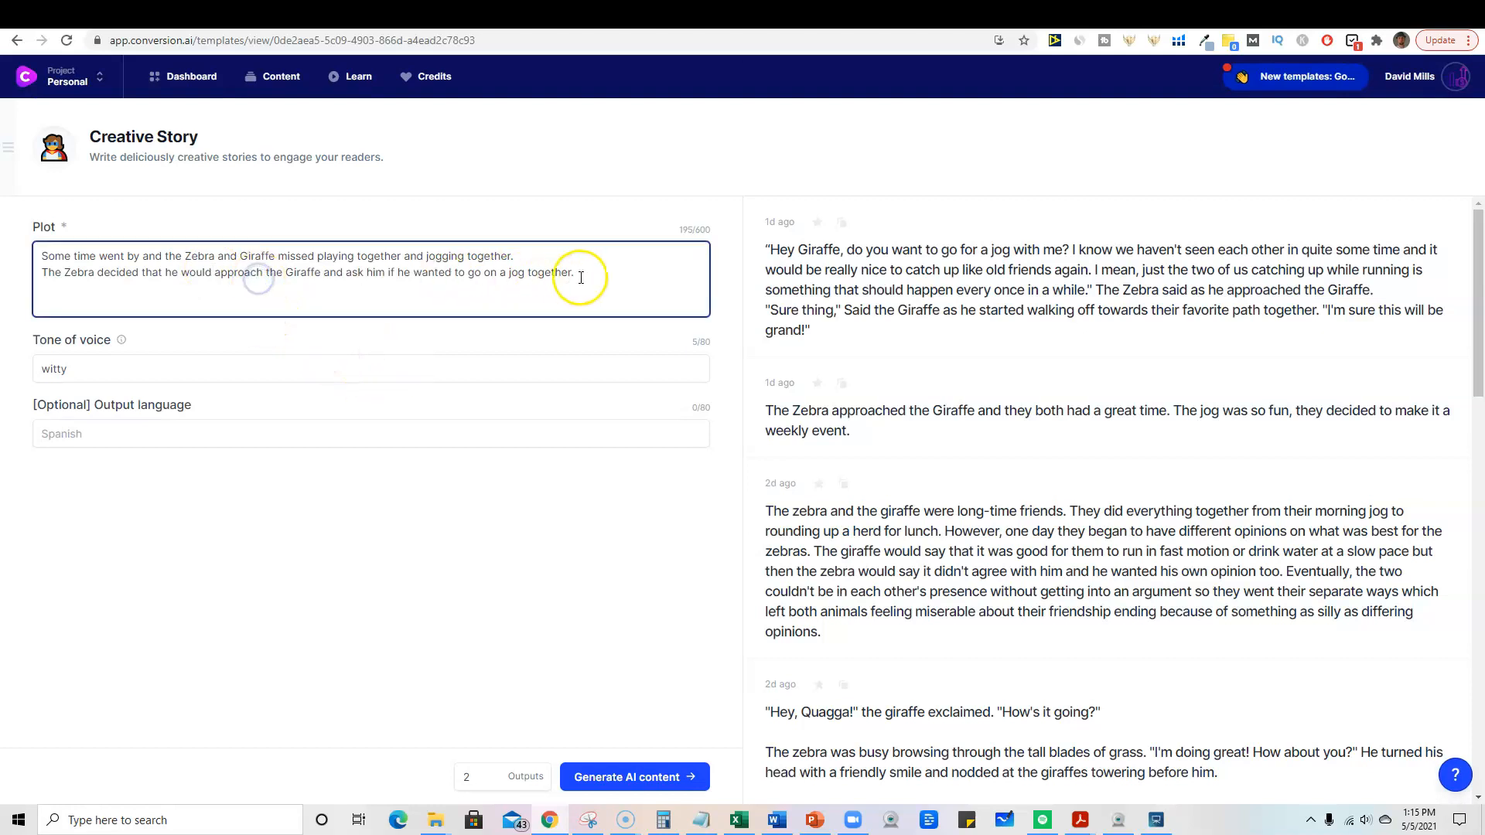
key(ctrl+a)
key(BackSpace)
key(ctrl+v)
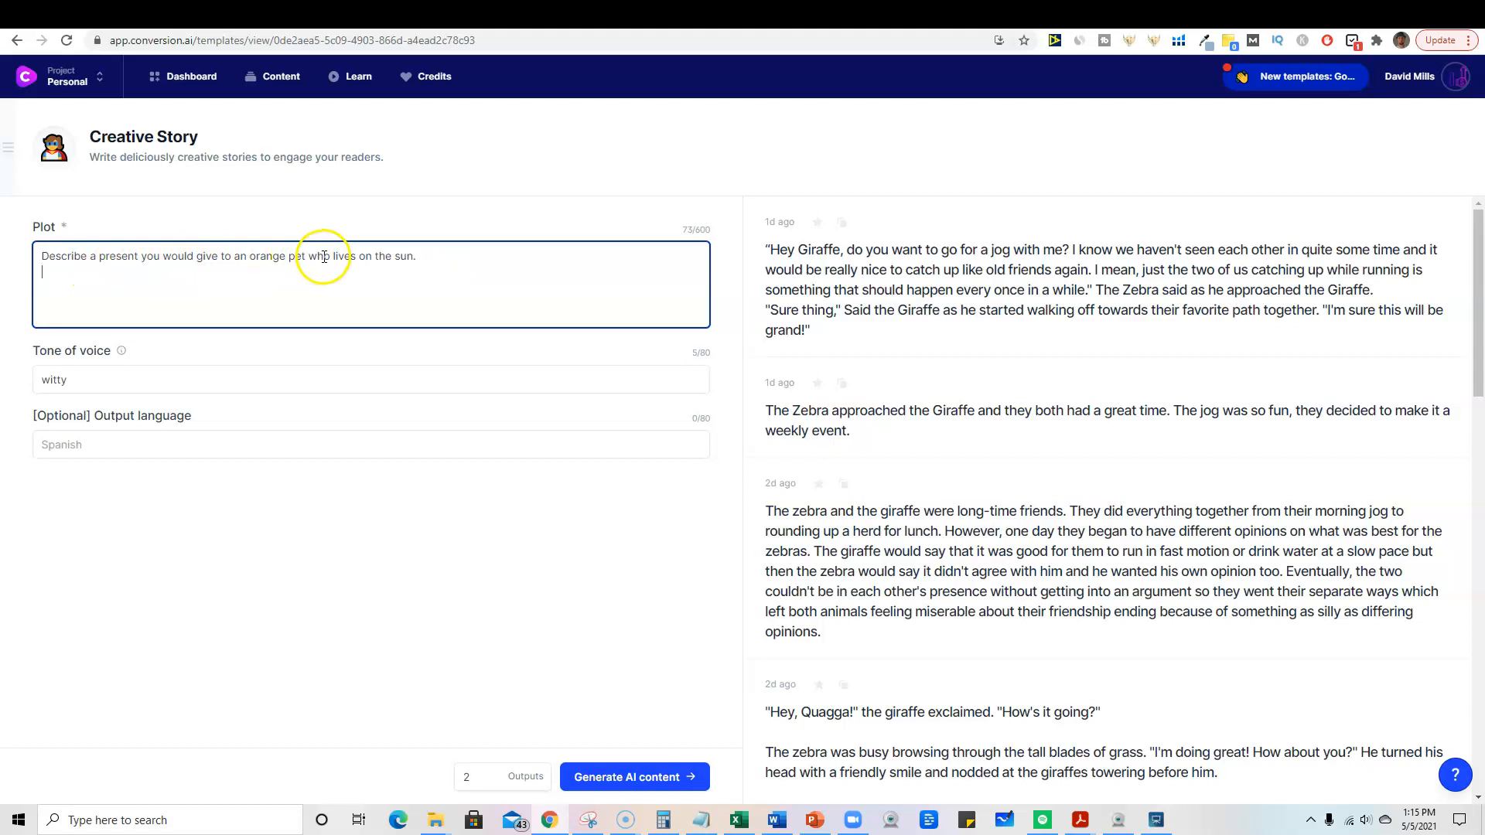
click(185, 385)
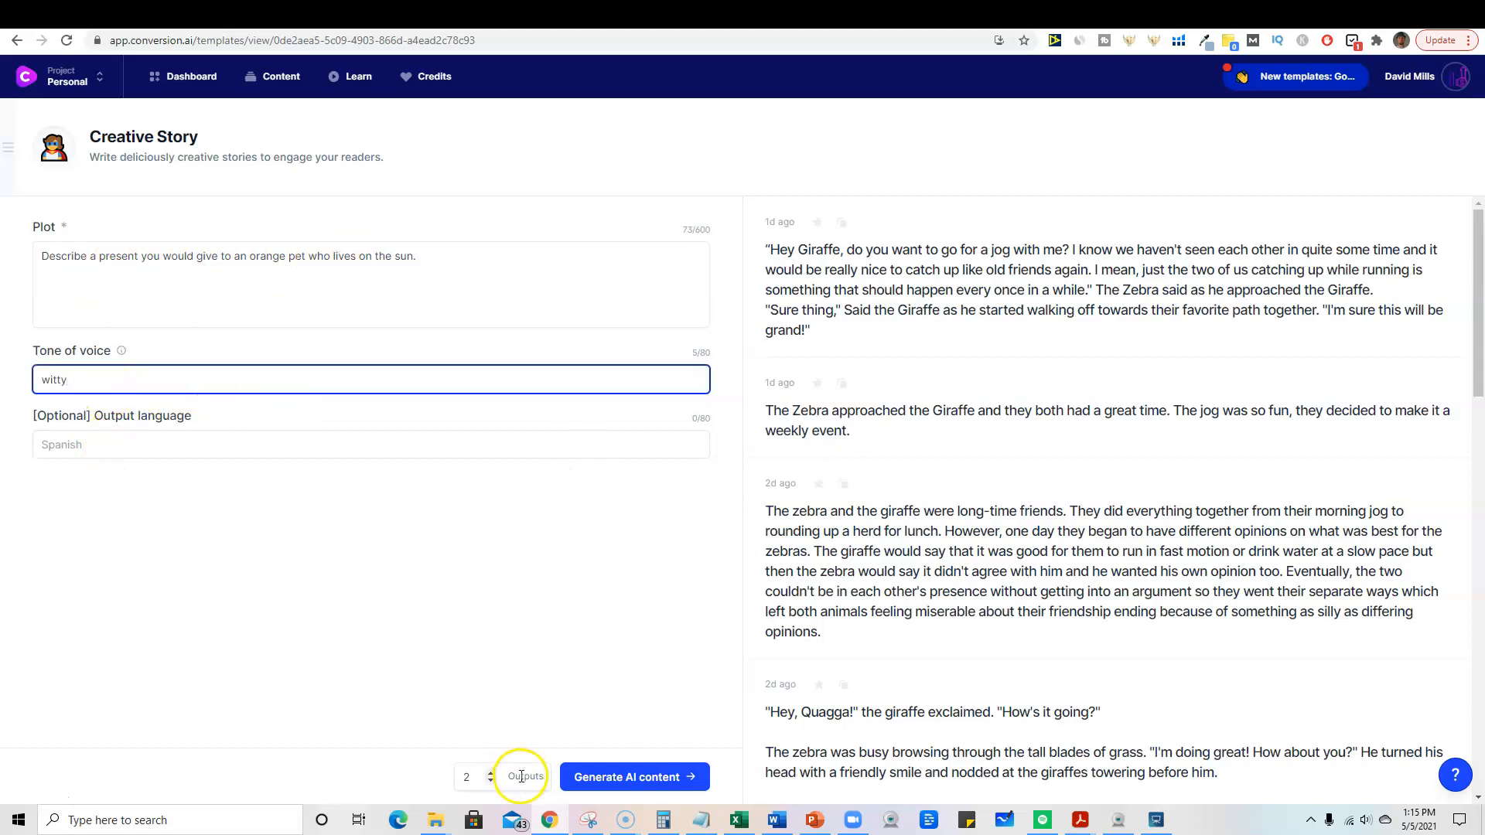
click(630, 781)
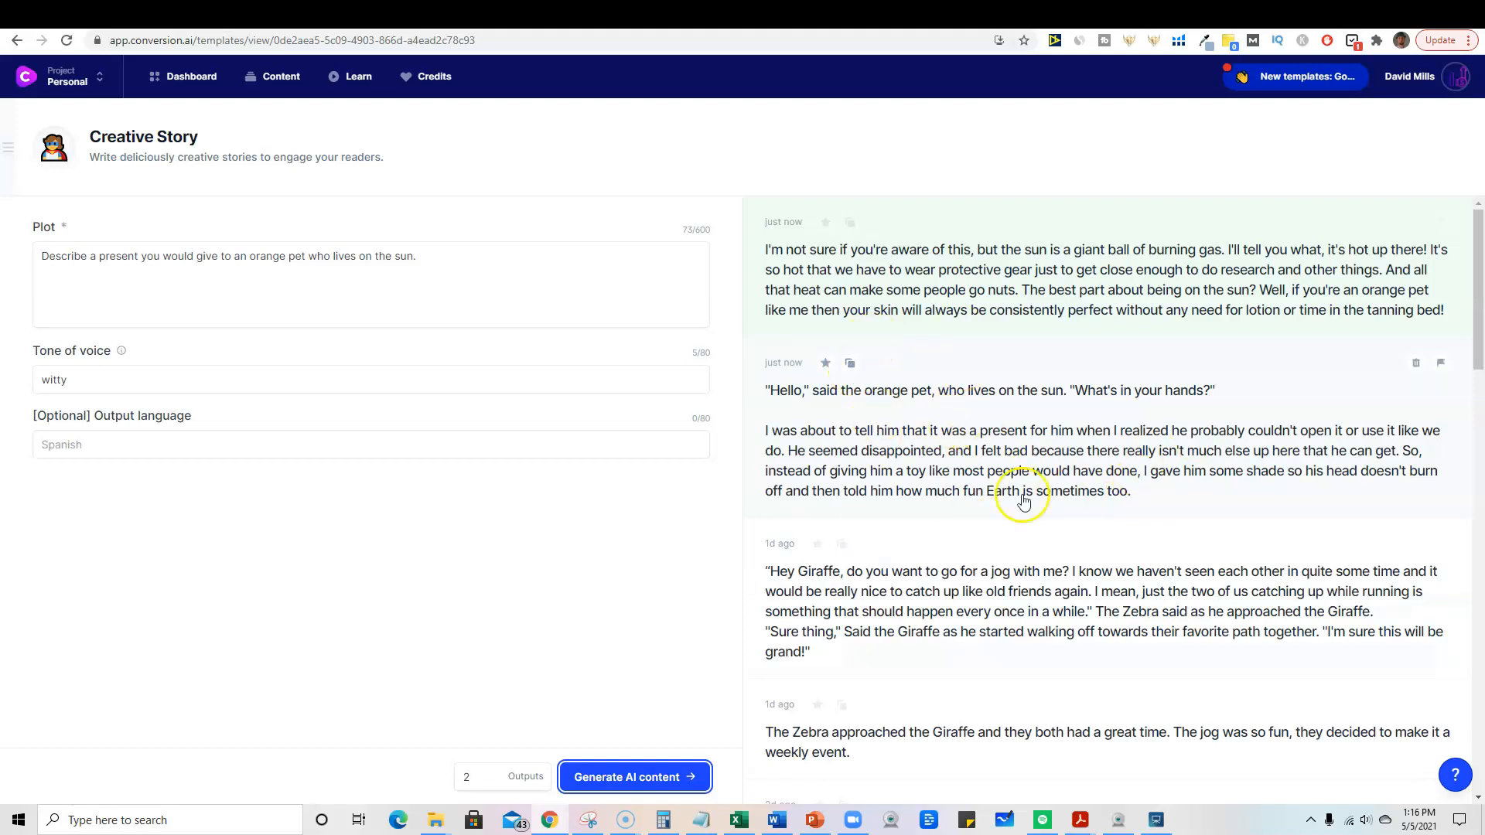
Step: Copy the newly generated story that begins with "Hello," and open the Explain It To a Child template
click(849, 362)
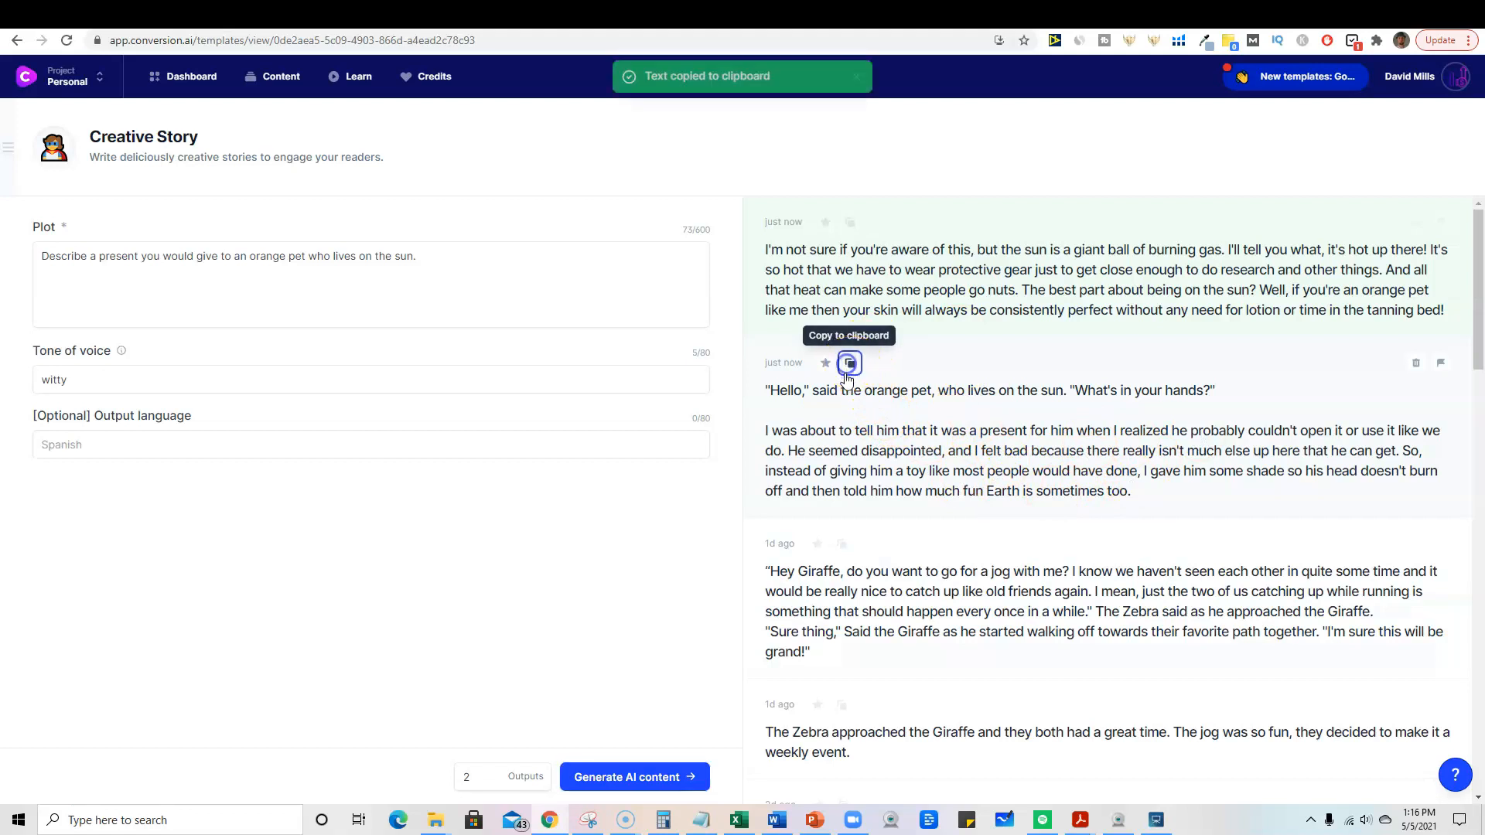
click(184, 77)
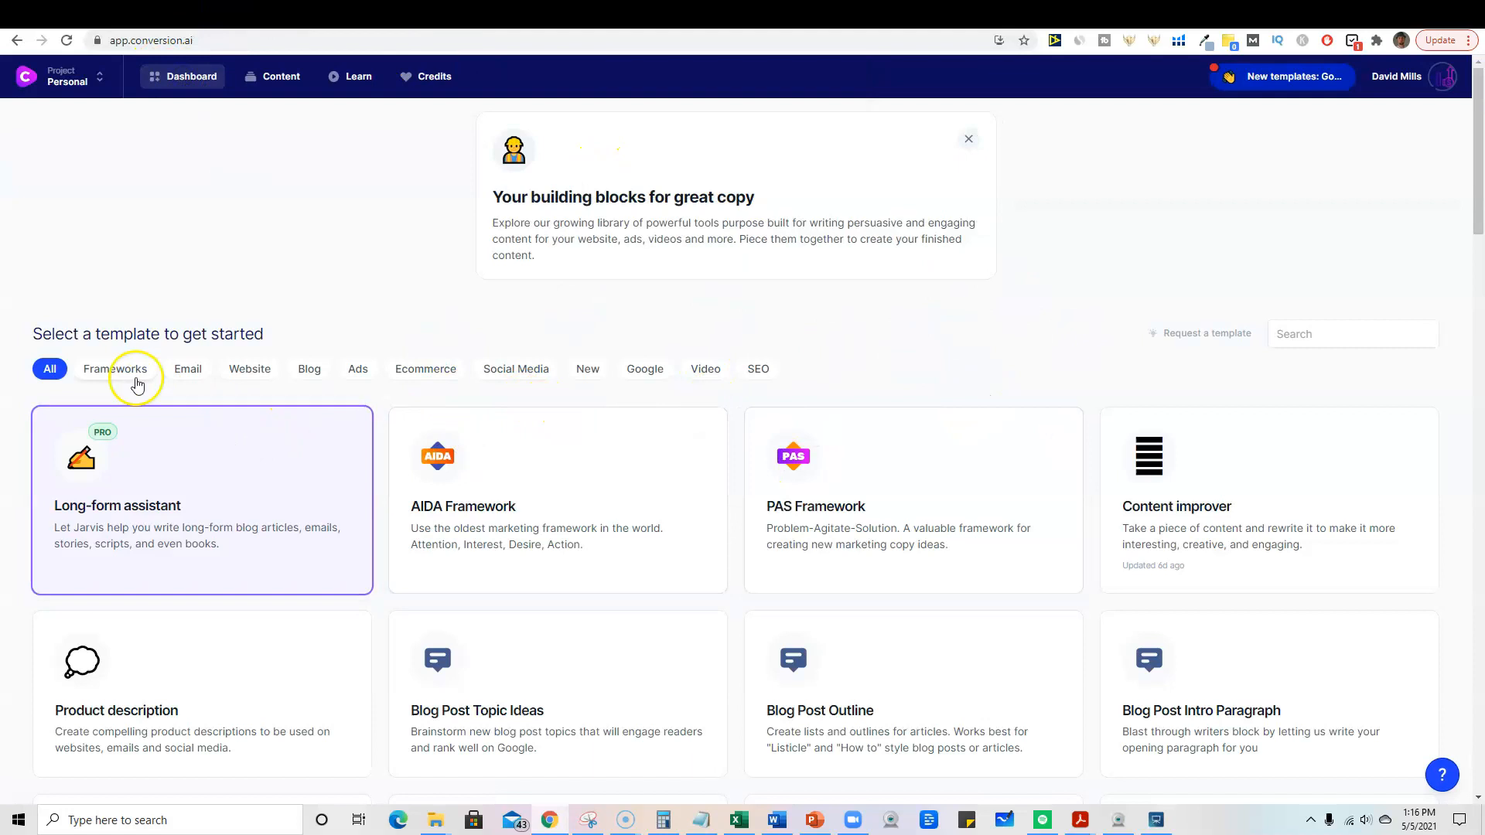
click(588, 372)
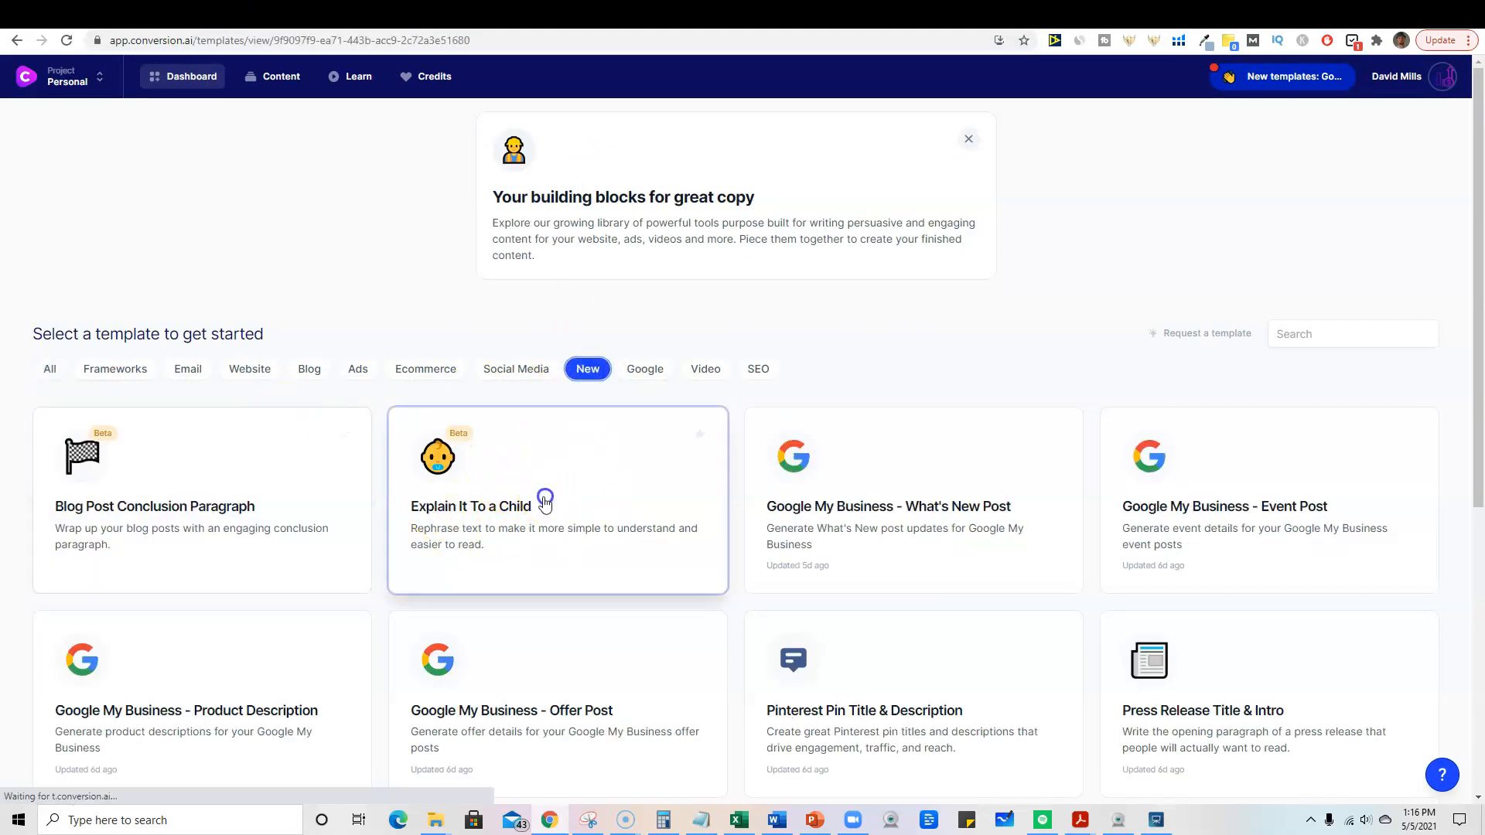
click(543, 497)
Step: Replace the input text with the copied orange pet story and generate simplified versions at grade level 1
click(73, 371)
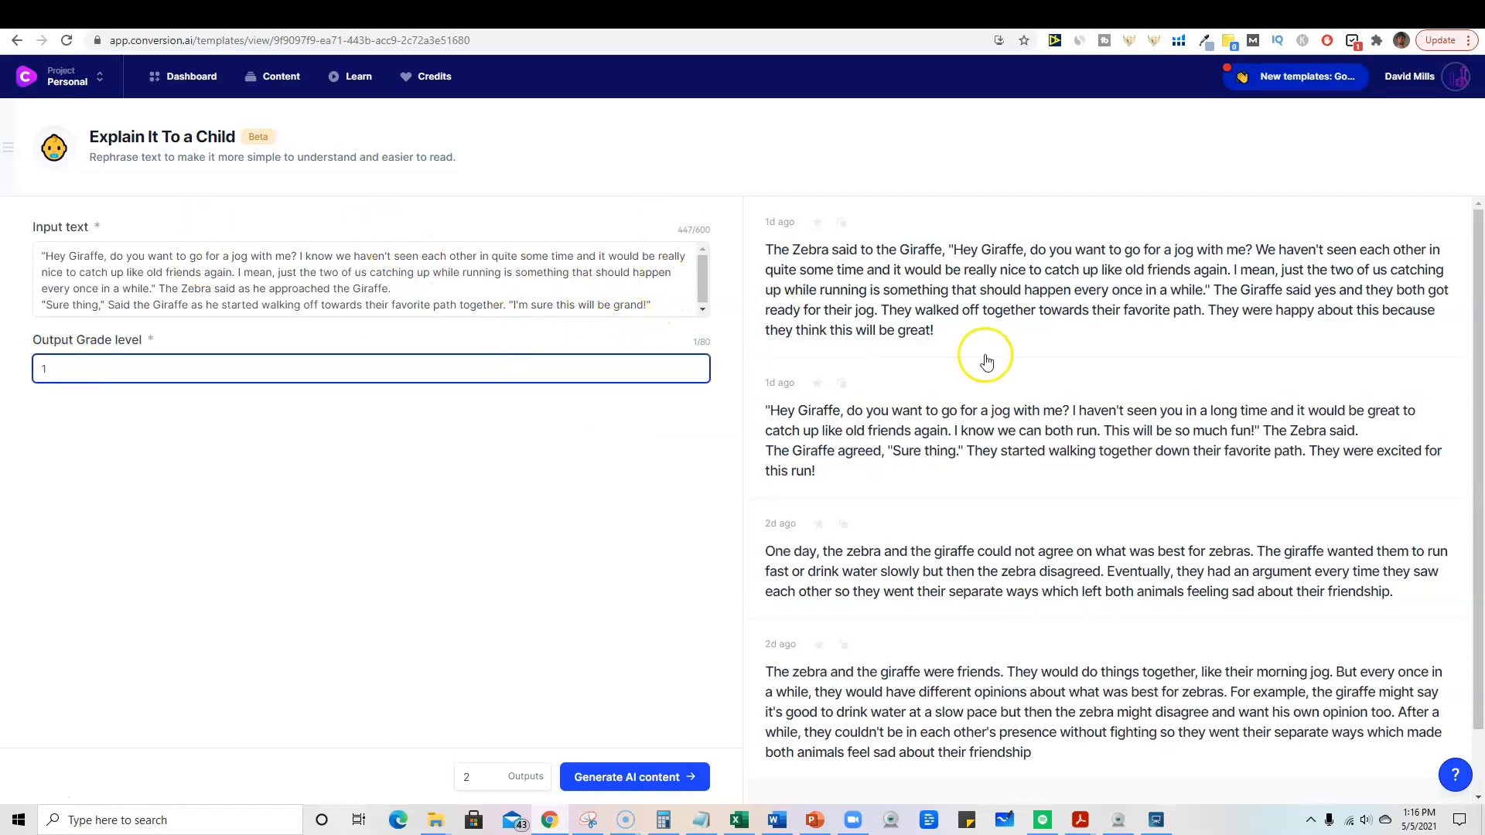
click(703, 313)
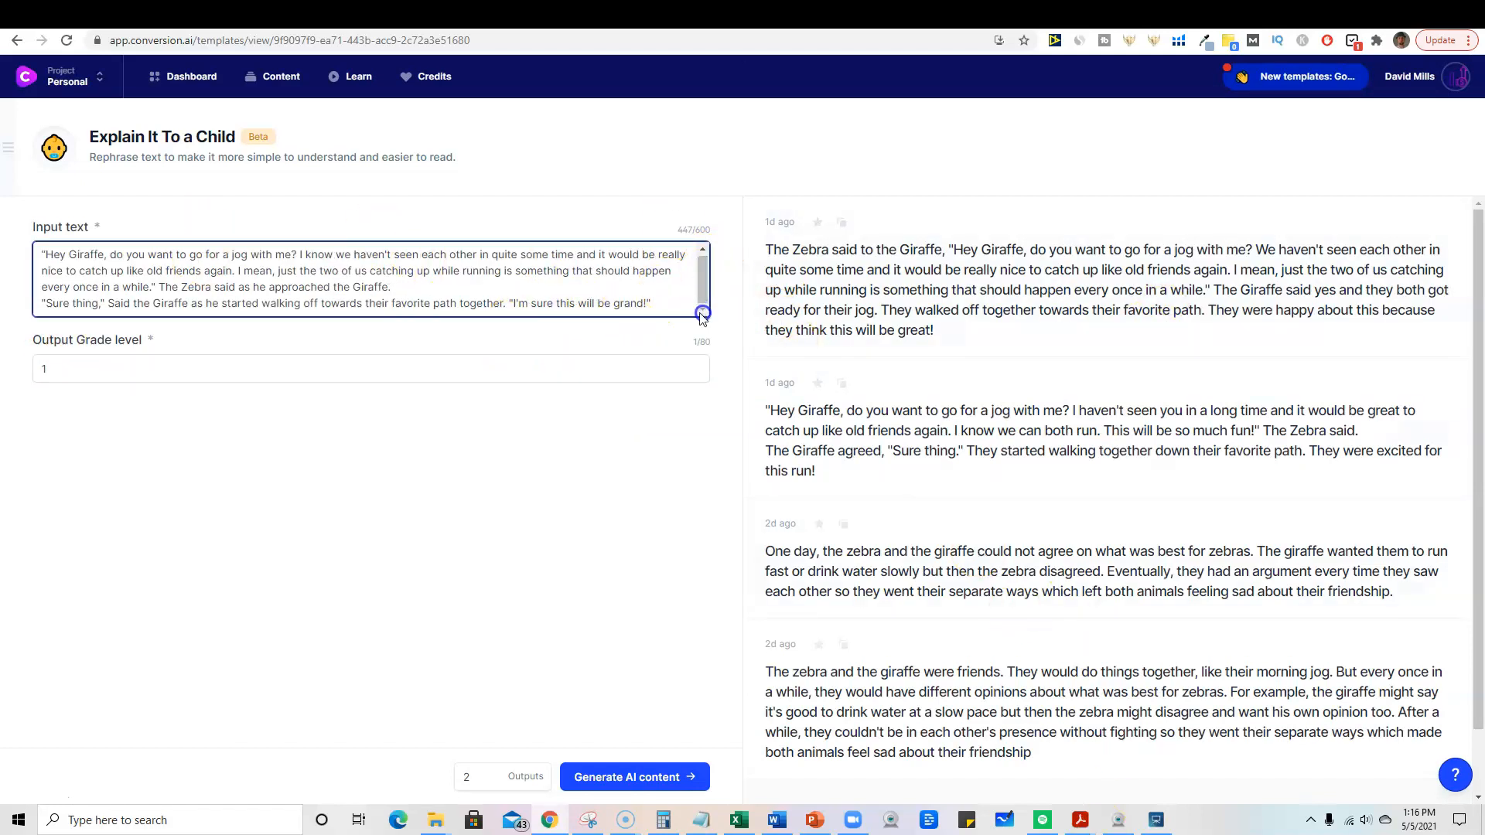
drag(667, 302, 16, 193)
mouse_move(6, 194)
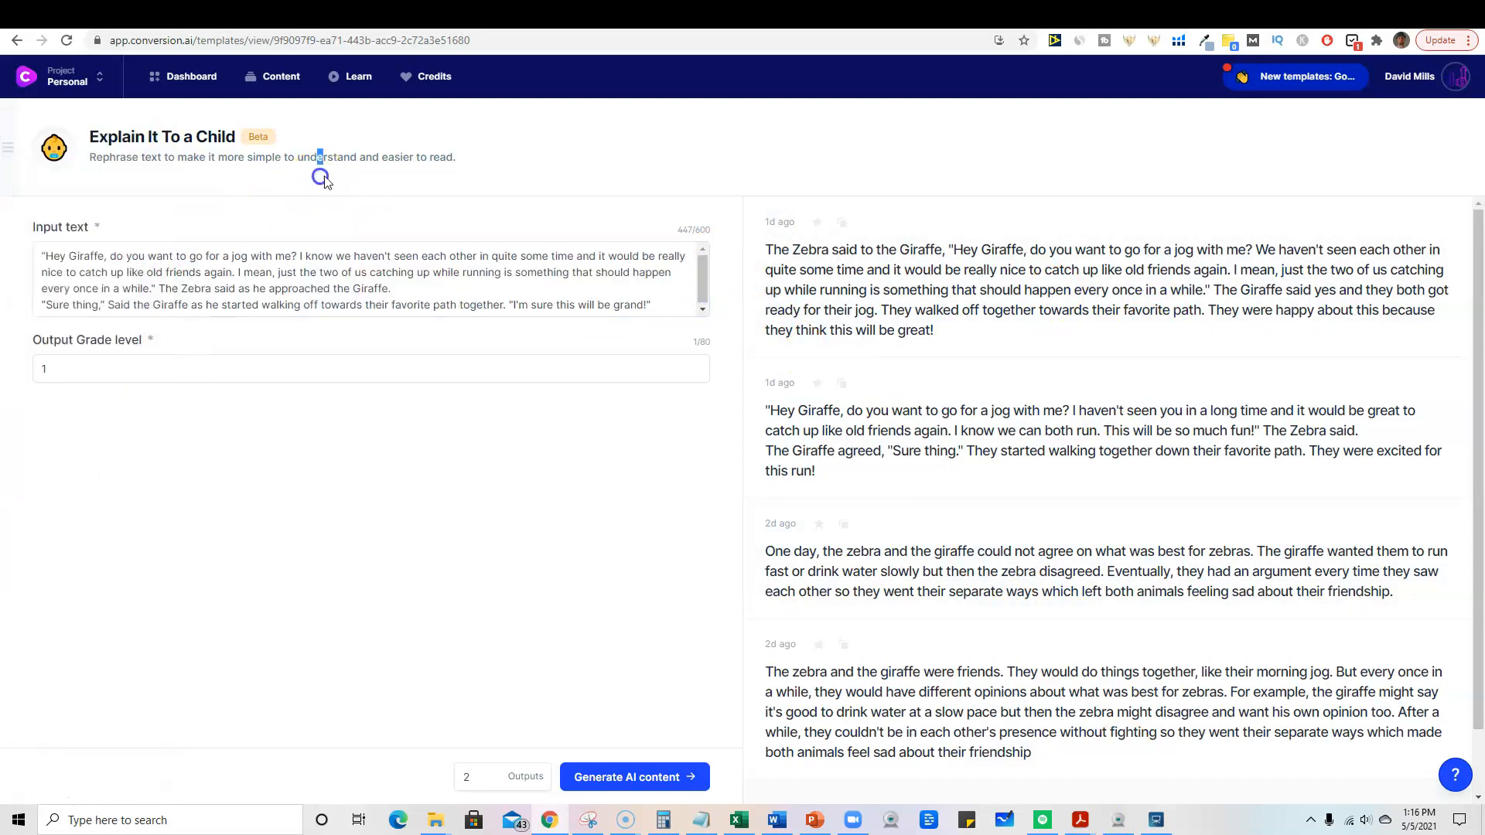
drag(662, 304, 4, 255)
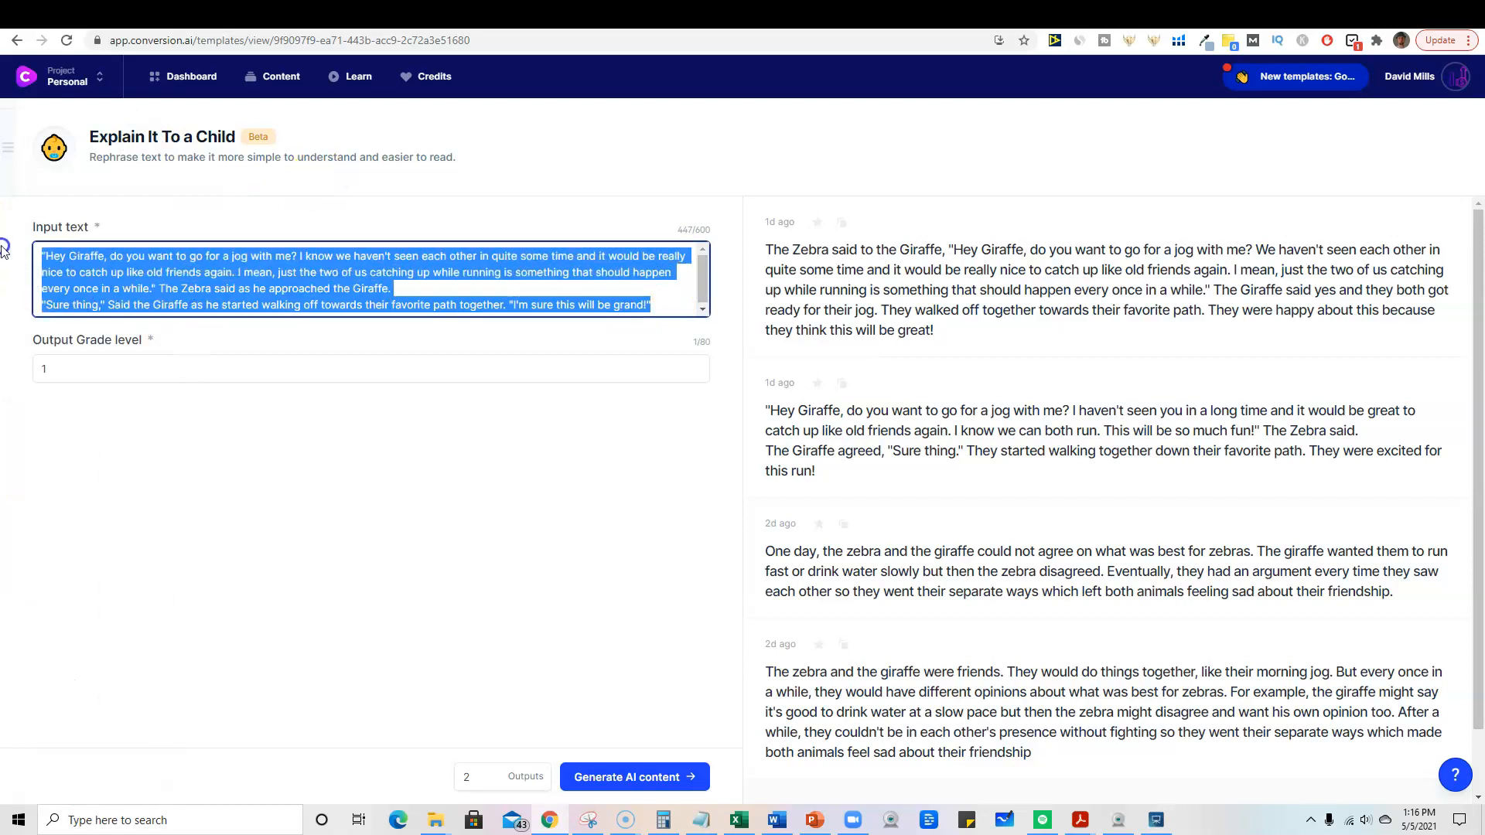
key(ctrl+v)
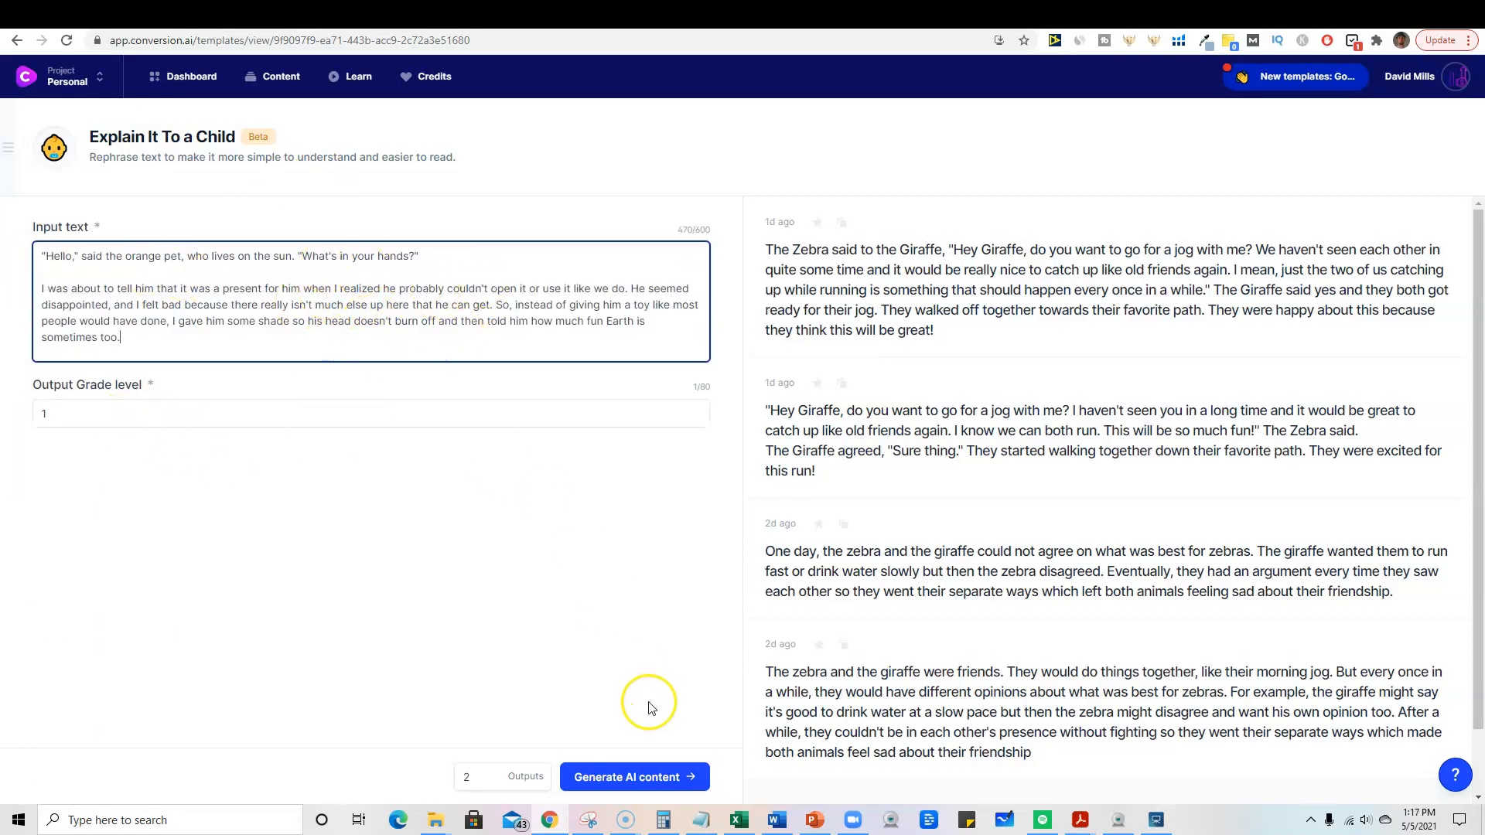
click(602, 783)
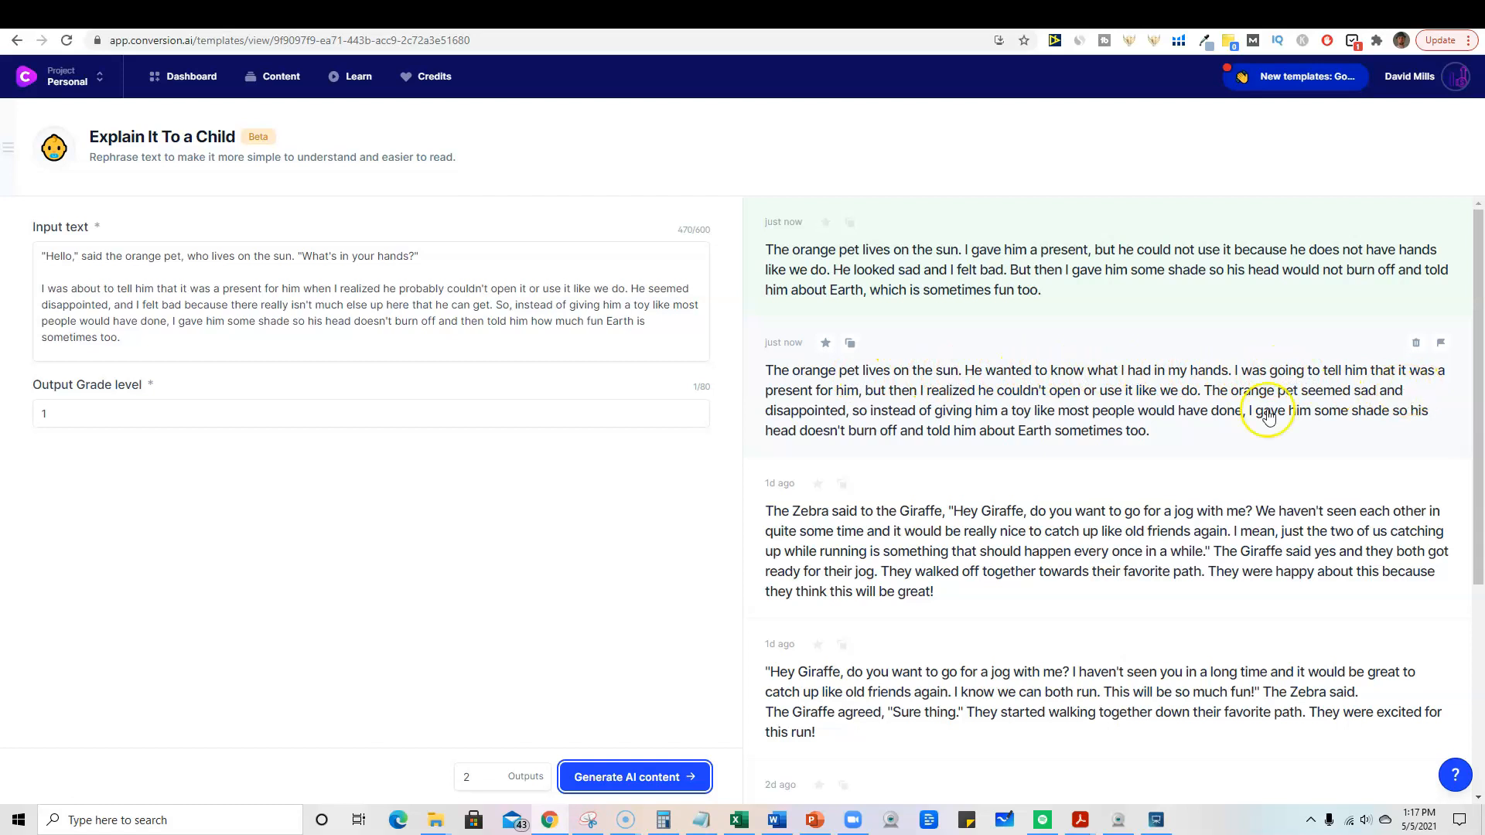
Step: Copy the second simplified orange pet story and start a new document with the long-form assistant
click(850, 343)
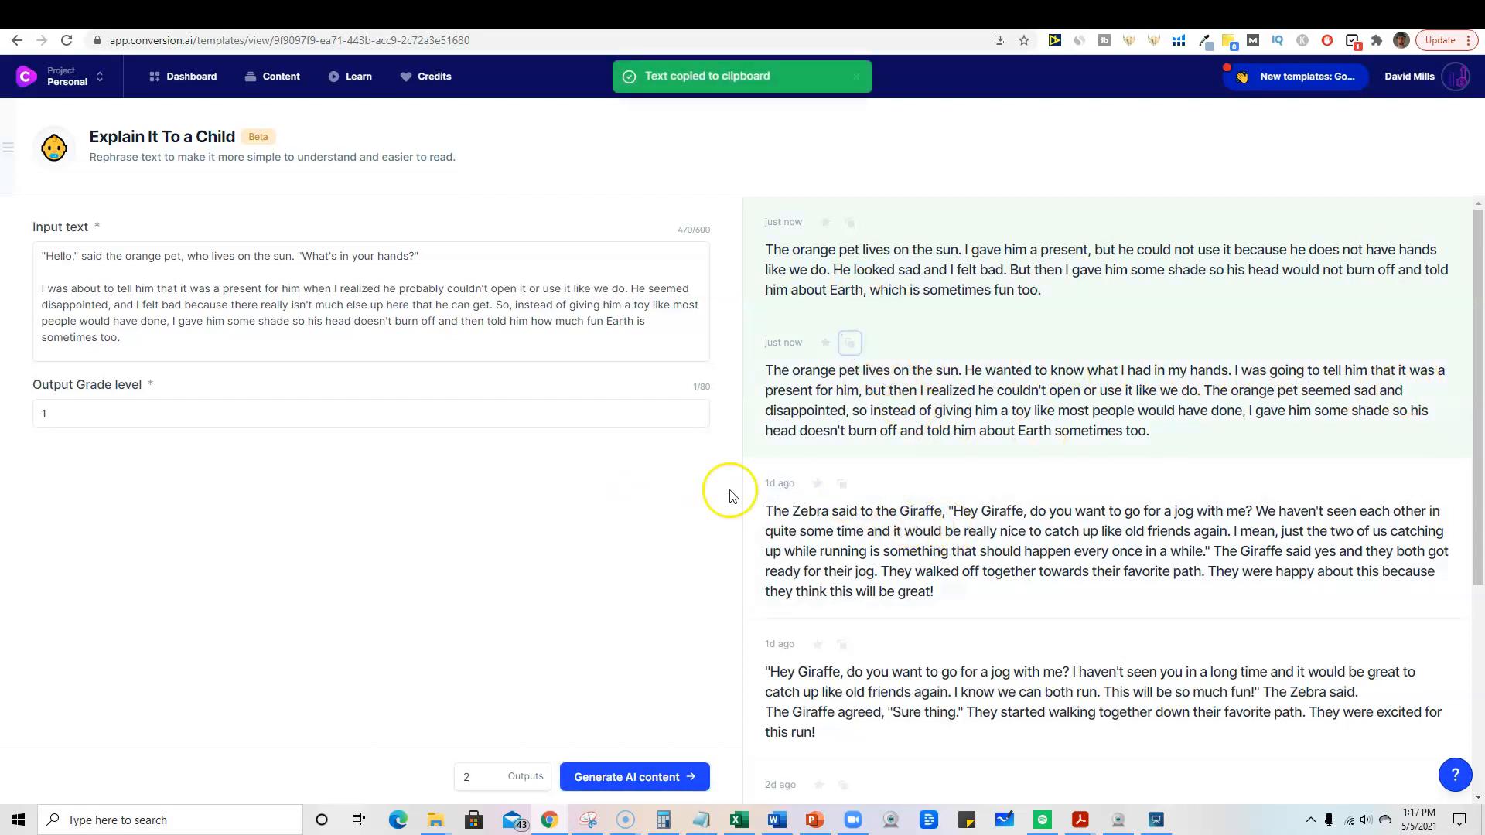
click(851, 342)
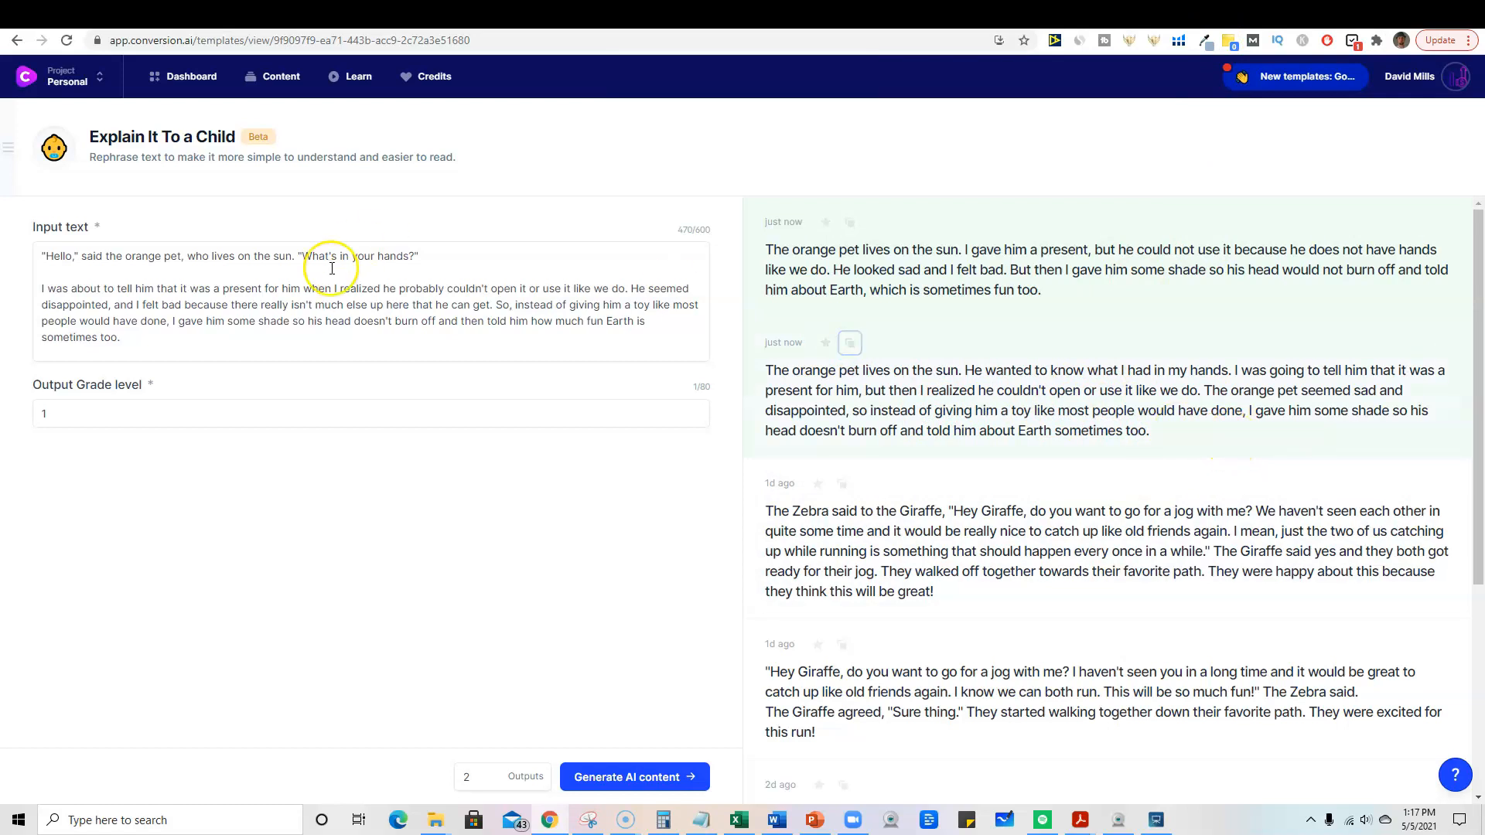
click(184, 76)
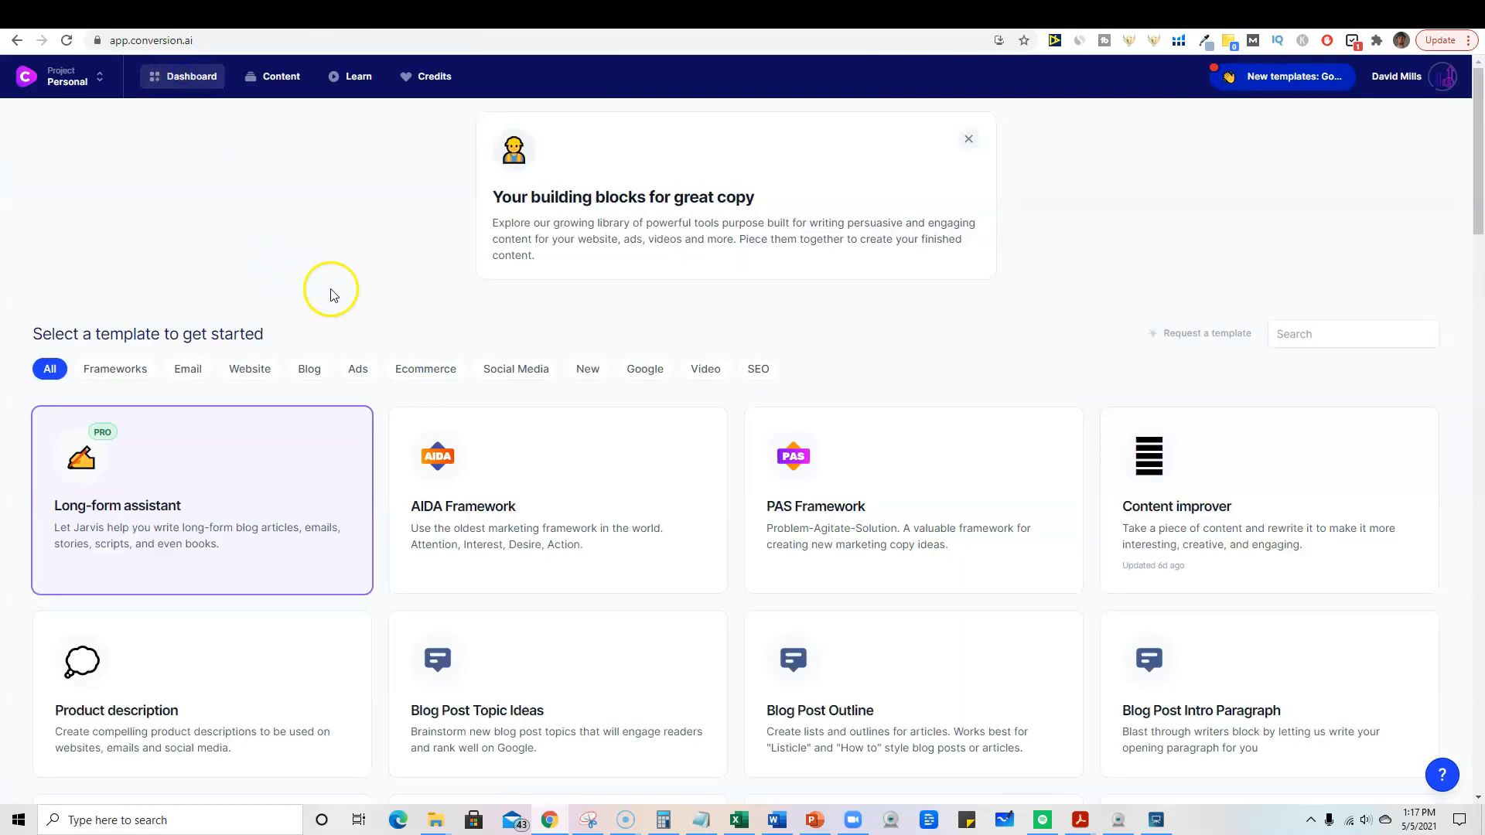
click(186, 525)
click(723, 366)
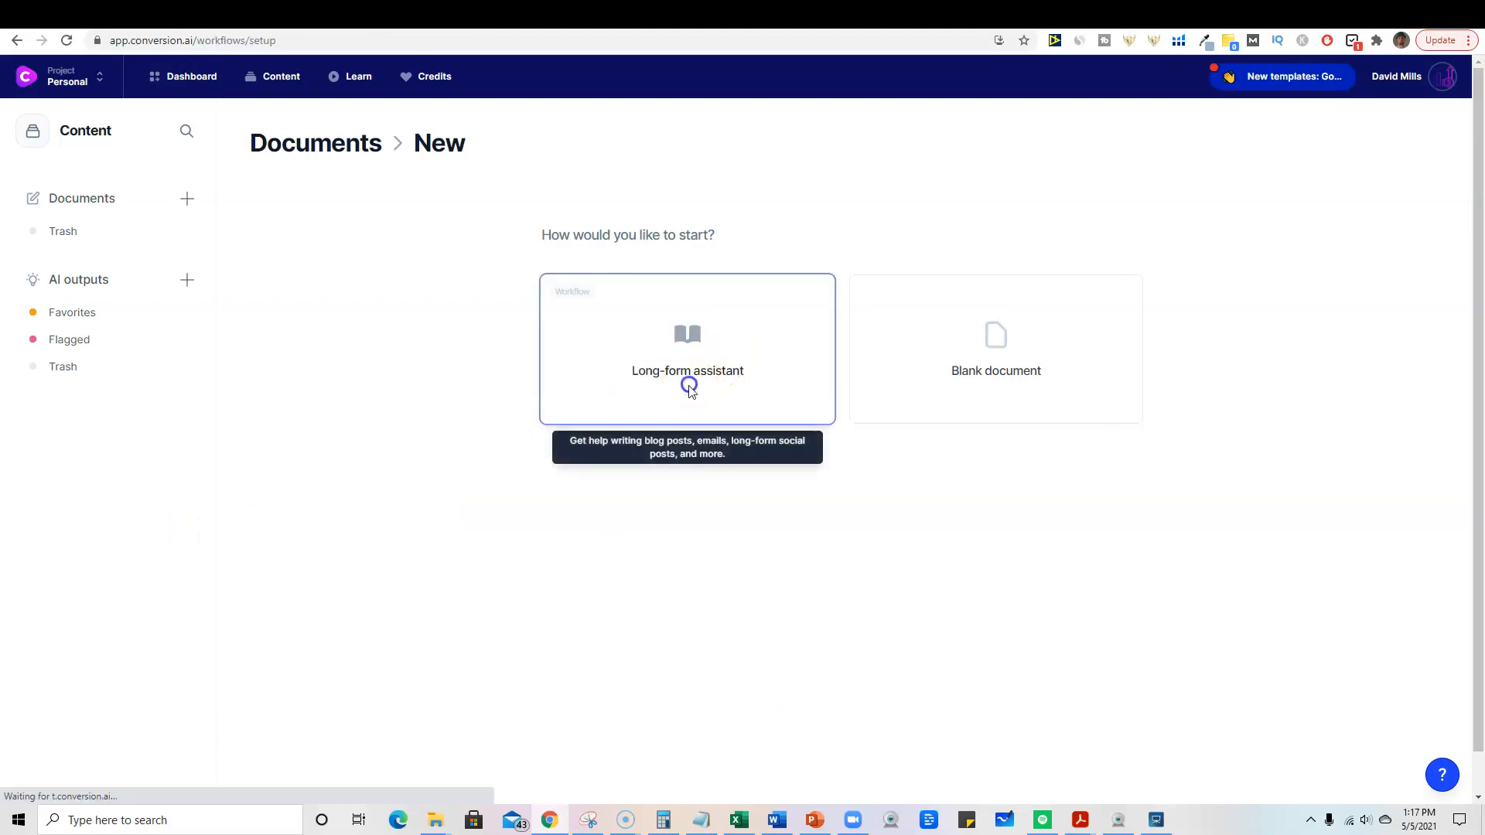
Step: Describe the content as "continue writing a story about" followed by the copied orange pet story, and continue to the title
click(622, 453)
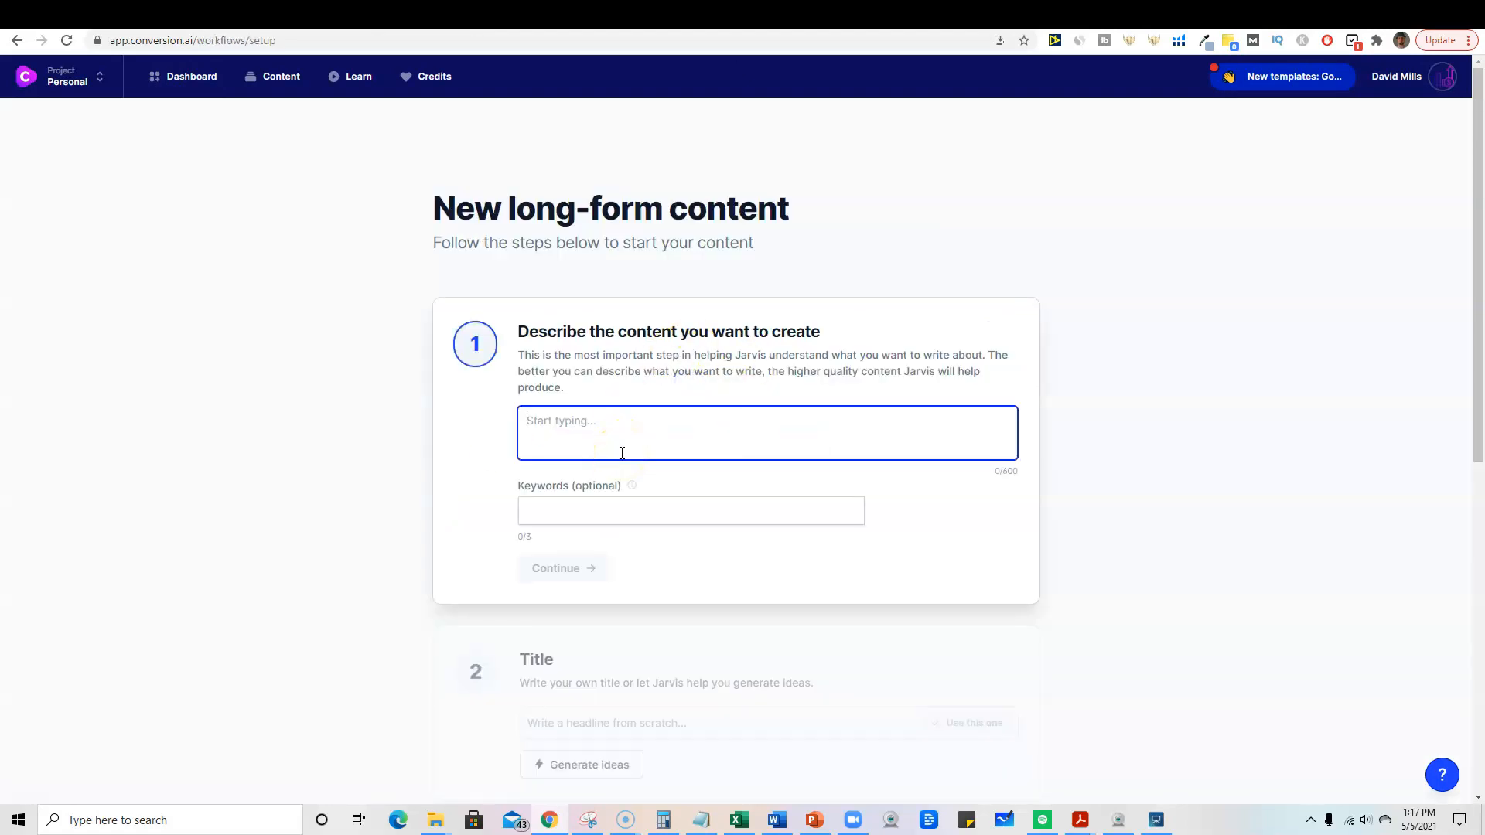
text(continue writing a story about)
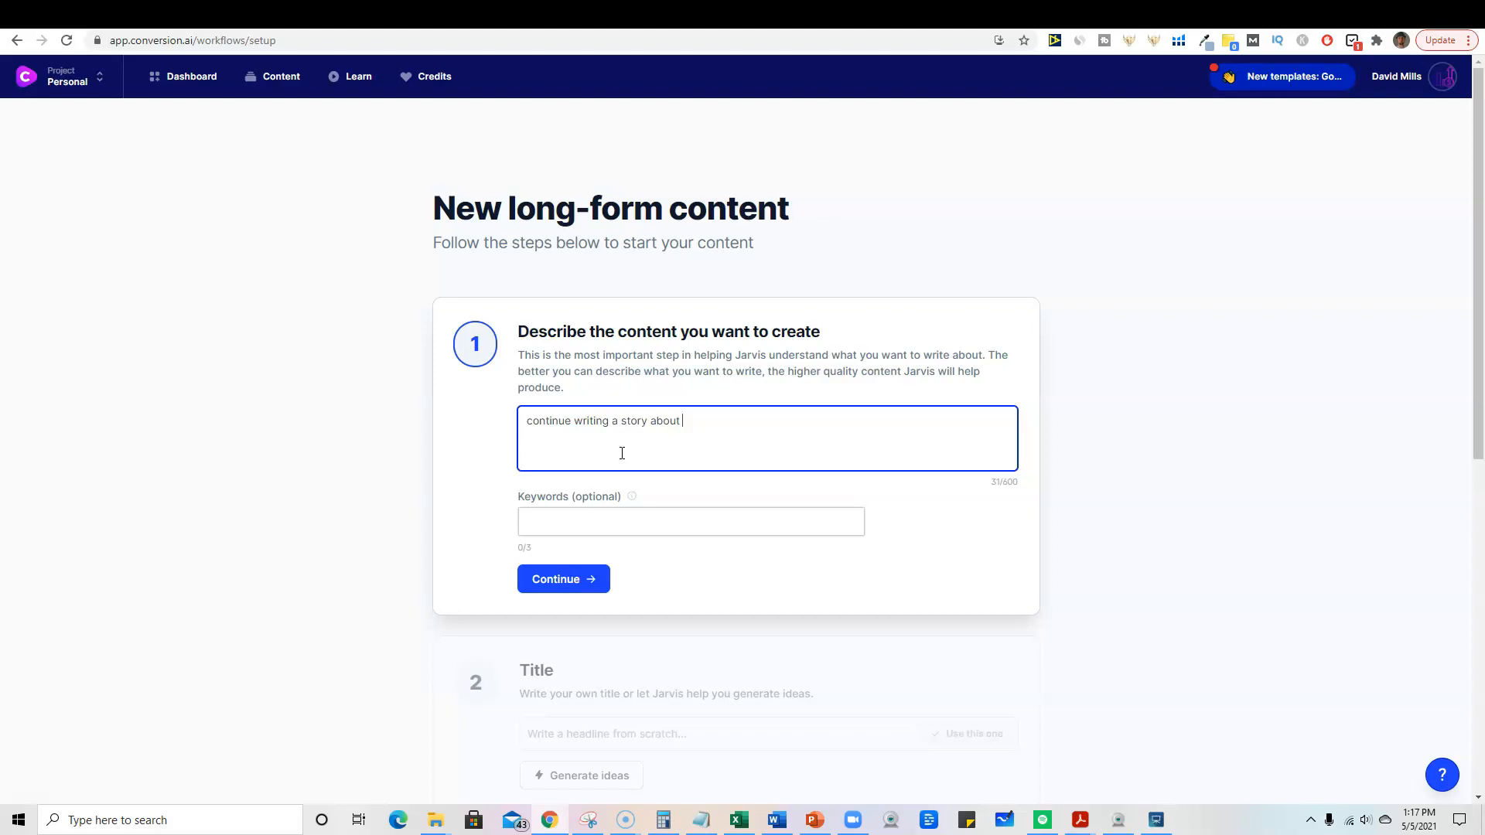
key(ctrl+v)
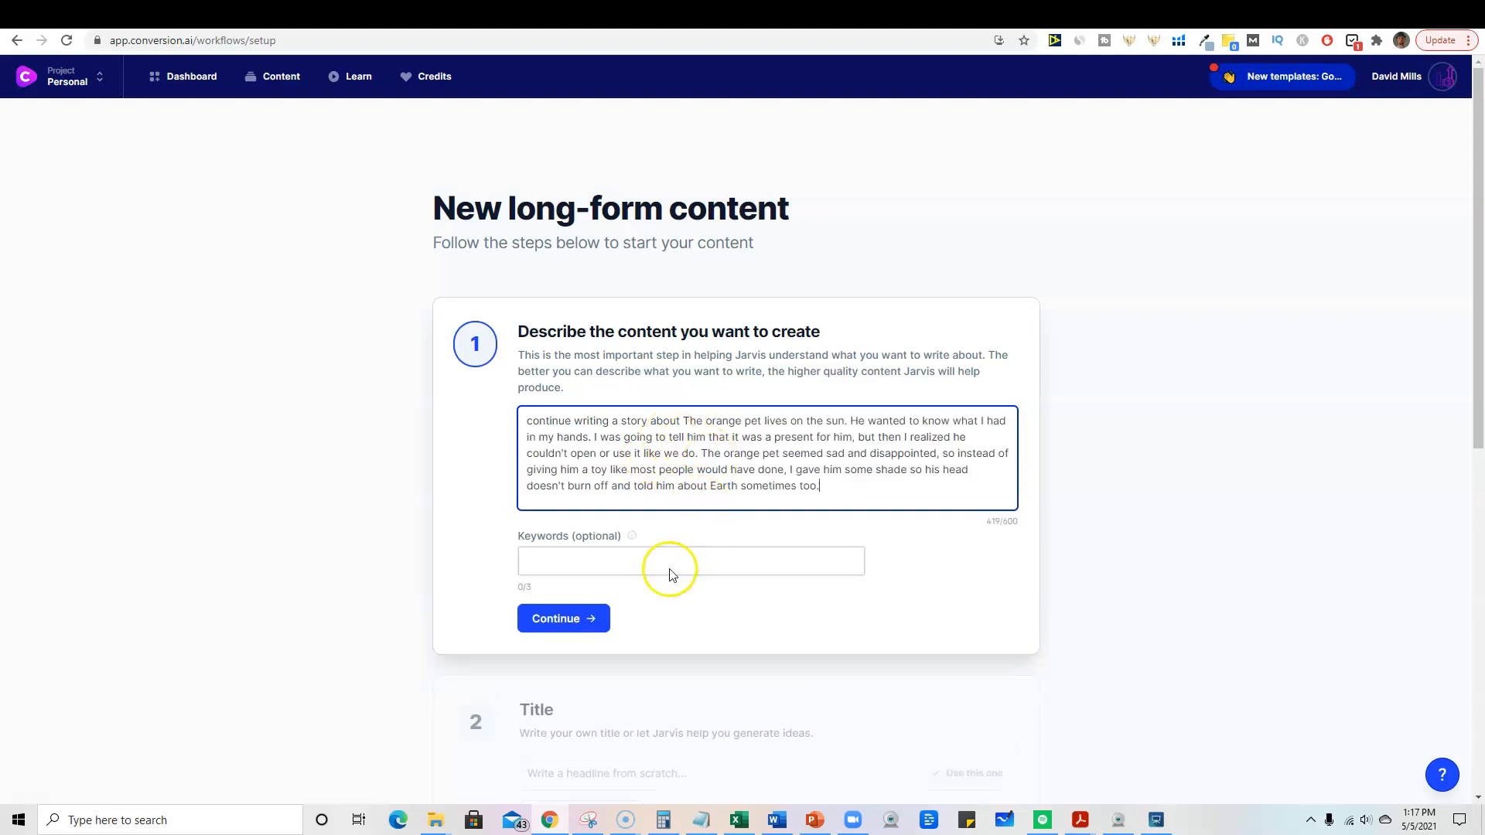
click(584, 618)
Step: Generate title ideas and use "A space adventure: The orange pet and the sun"
click(595, 484)
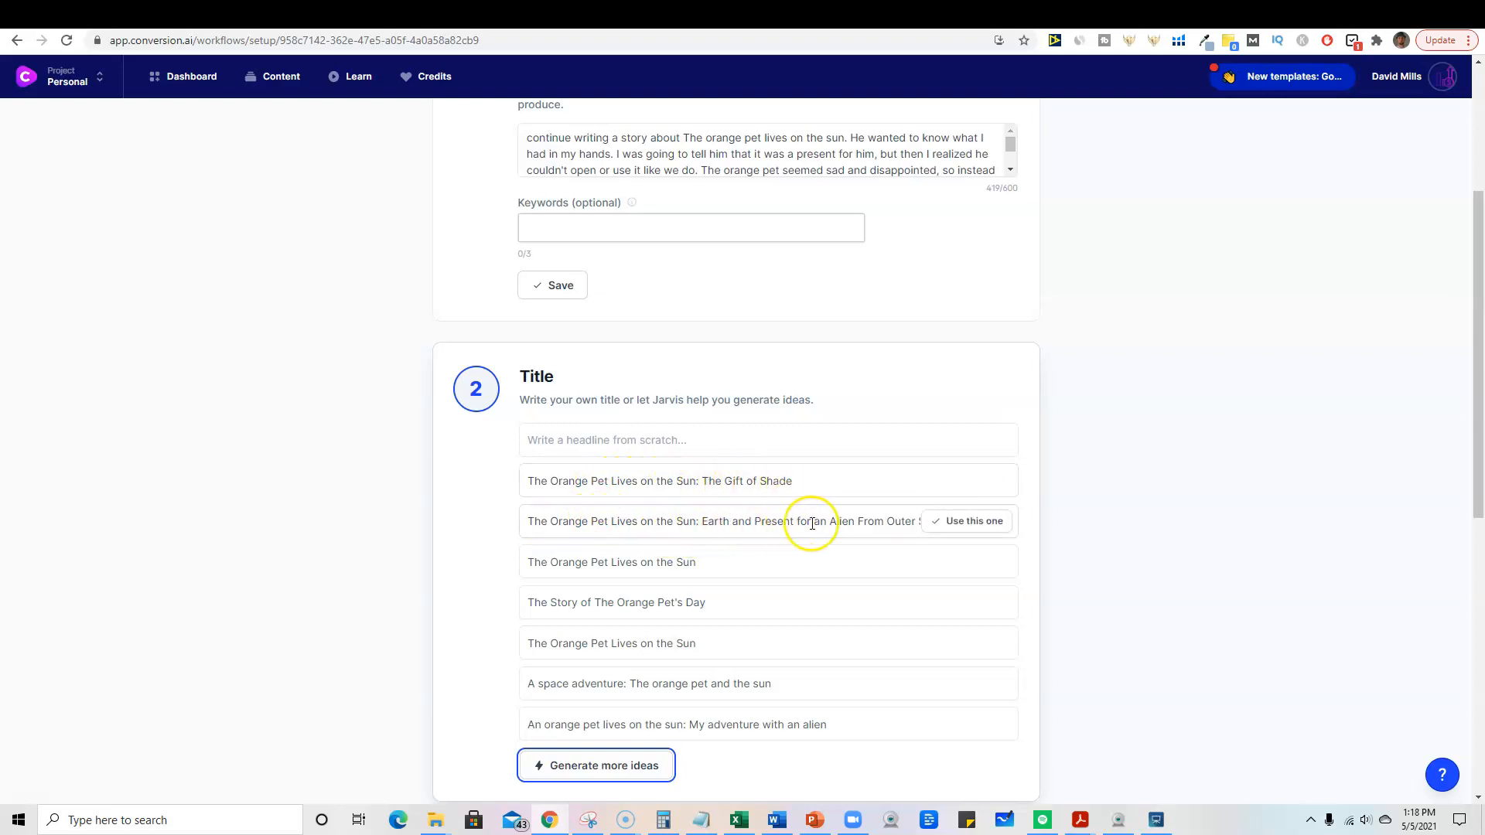
scroll(837, 561, down, 1)
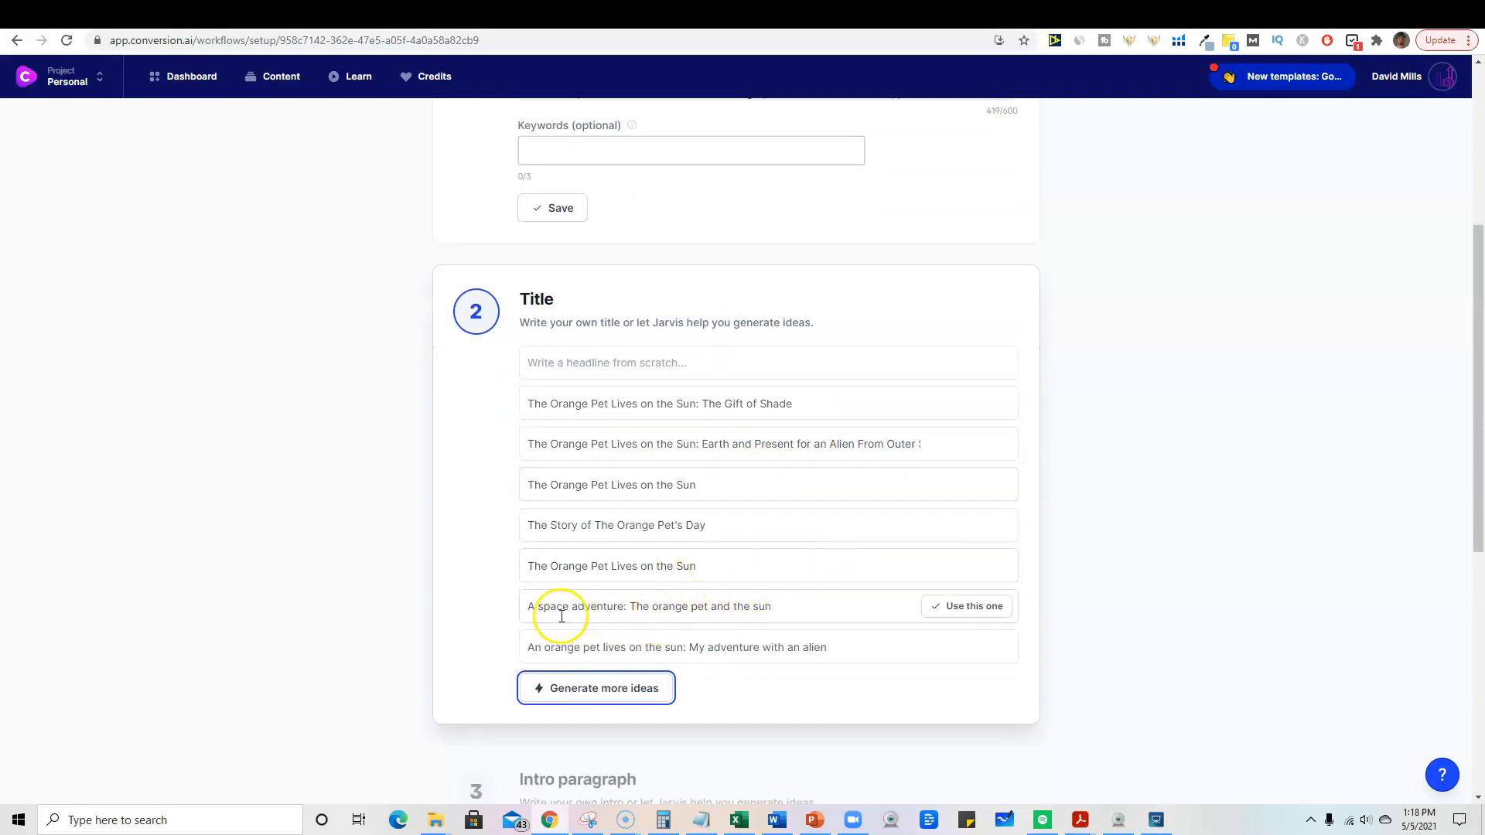
click(962, 606)
Step: Generate intro paragraph ideas, use the one beginning "The orange pet was not happy", and open the document editor
click(595, 522)
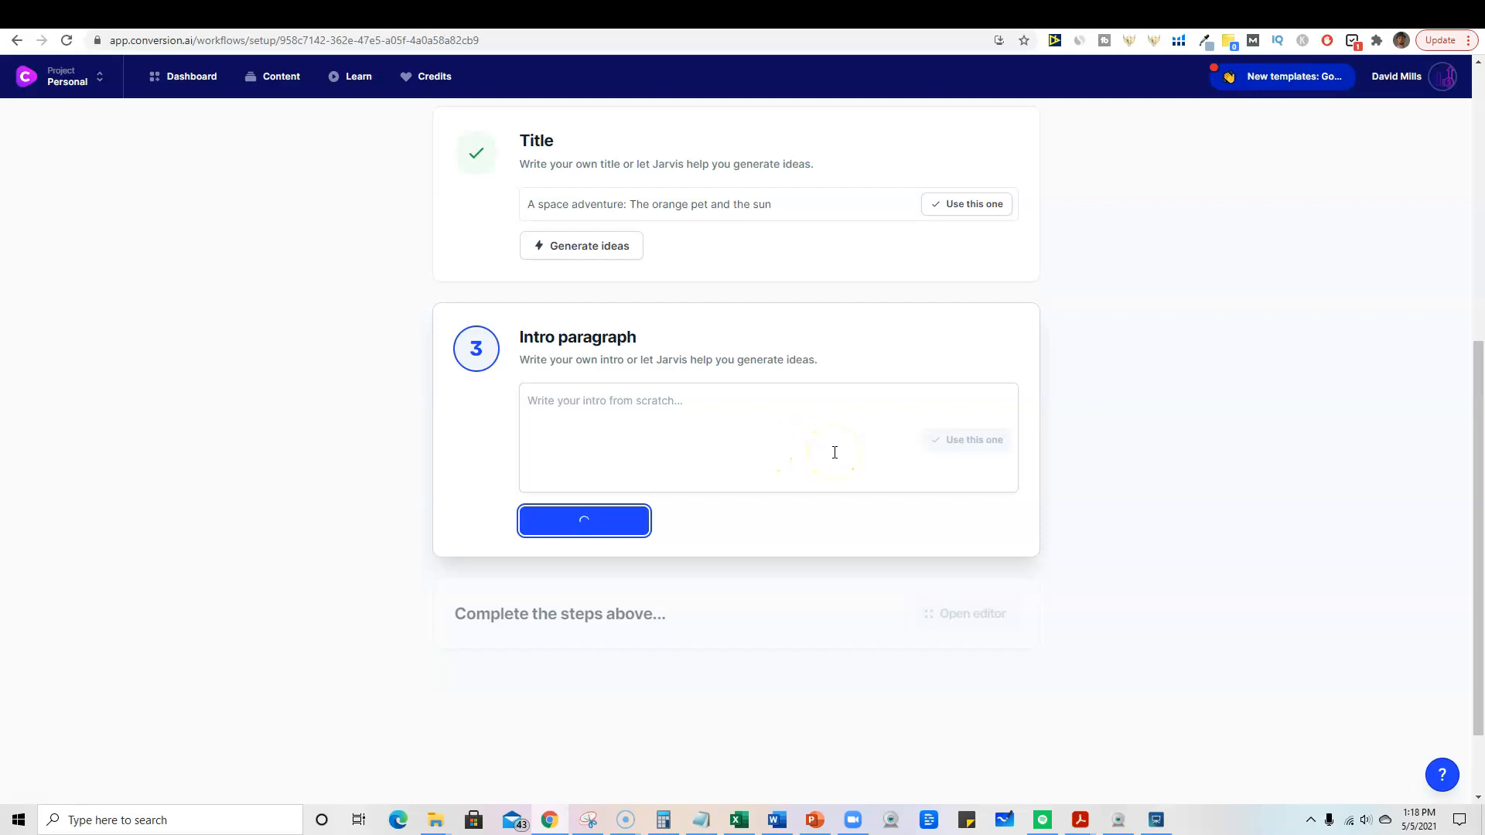
scroll(858, 452, down, 2)
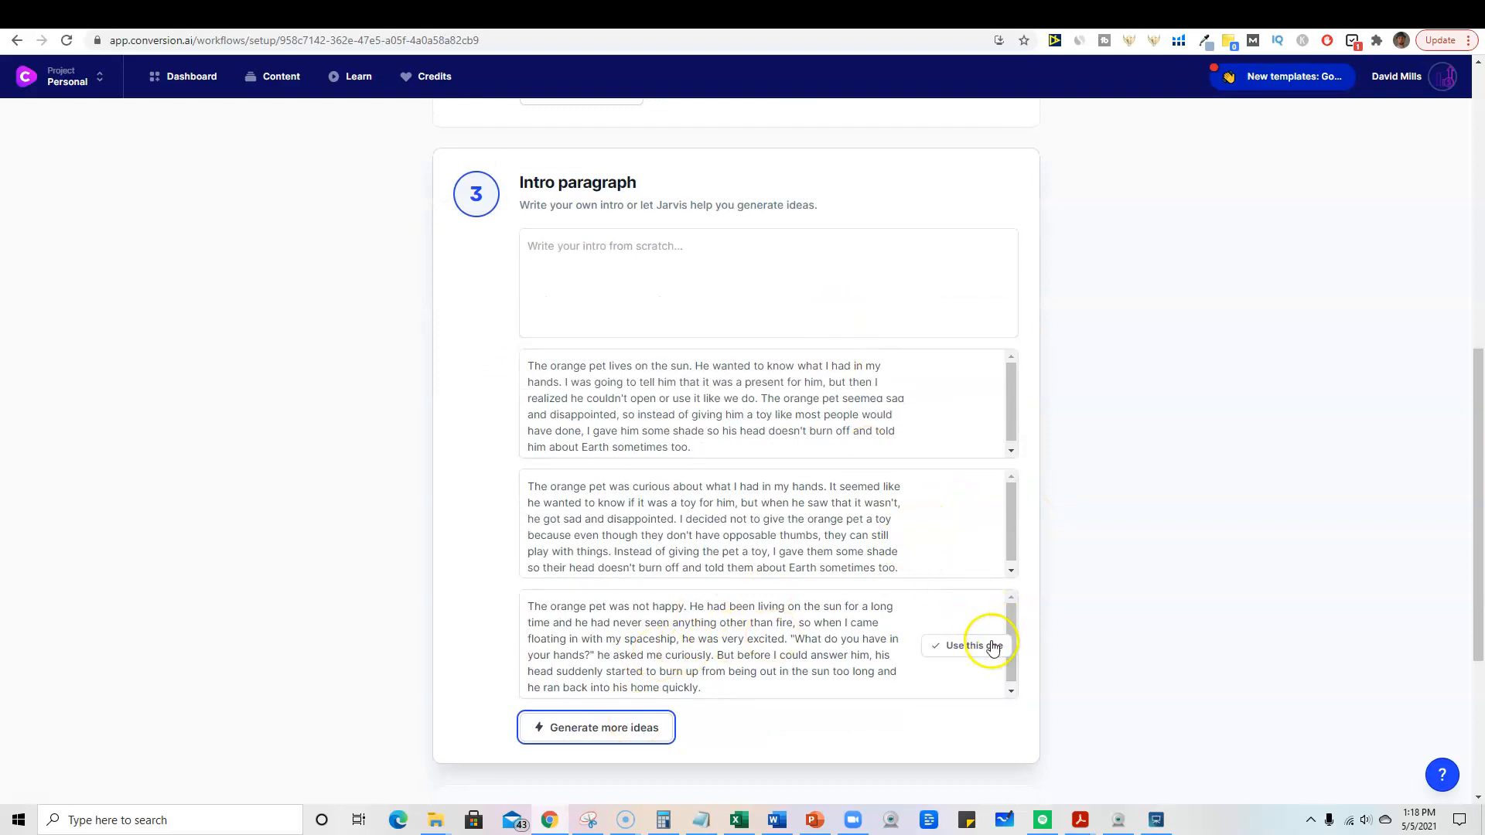
click(976, 647)
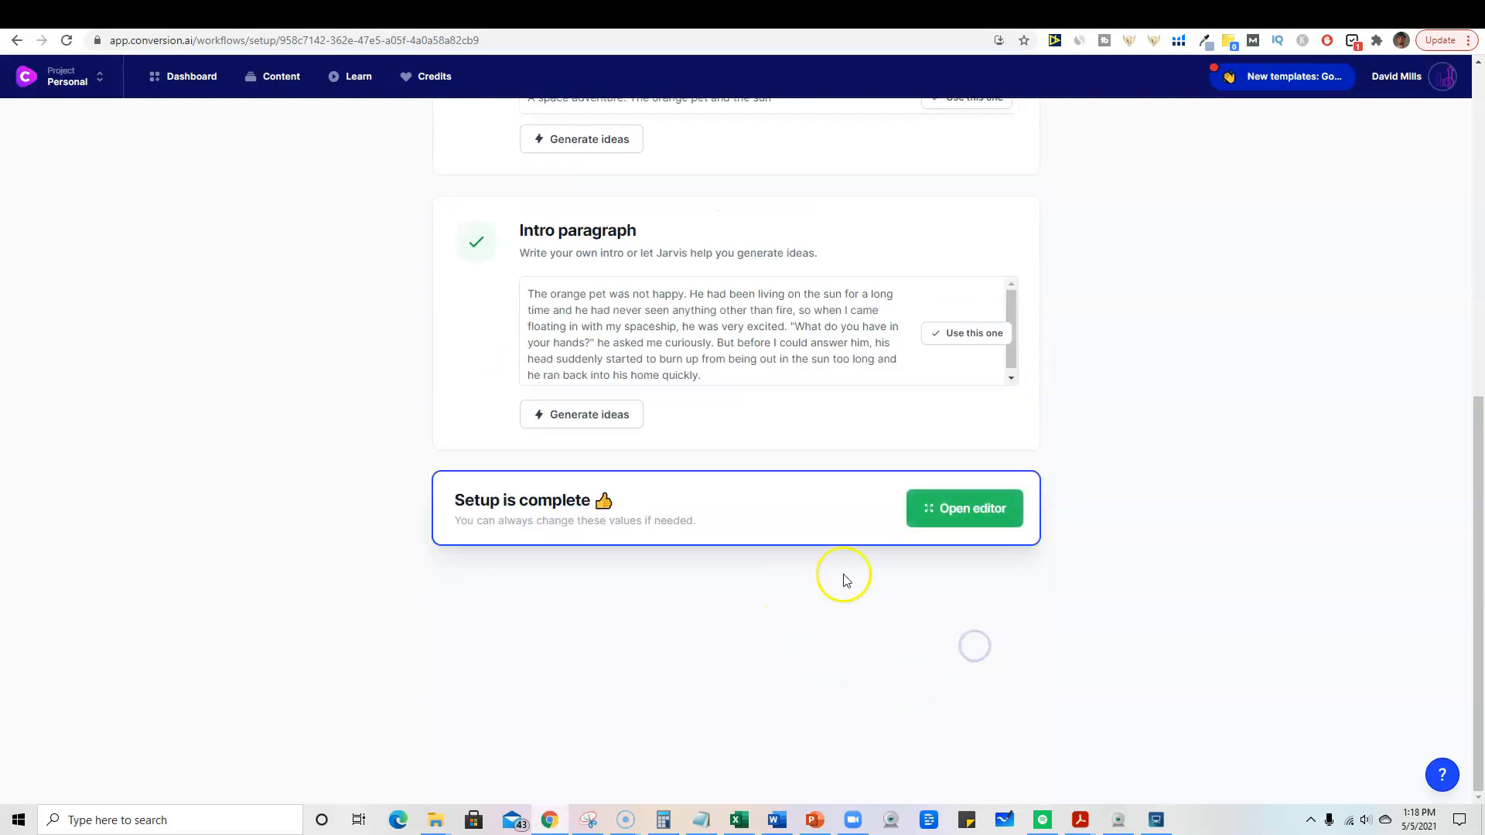
click(966, 517)
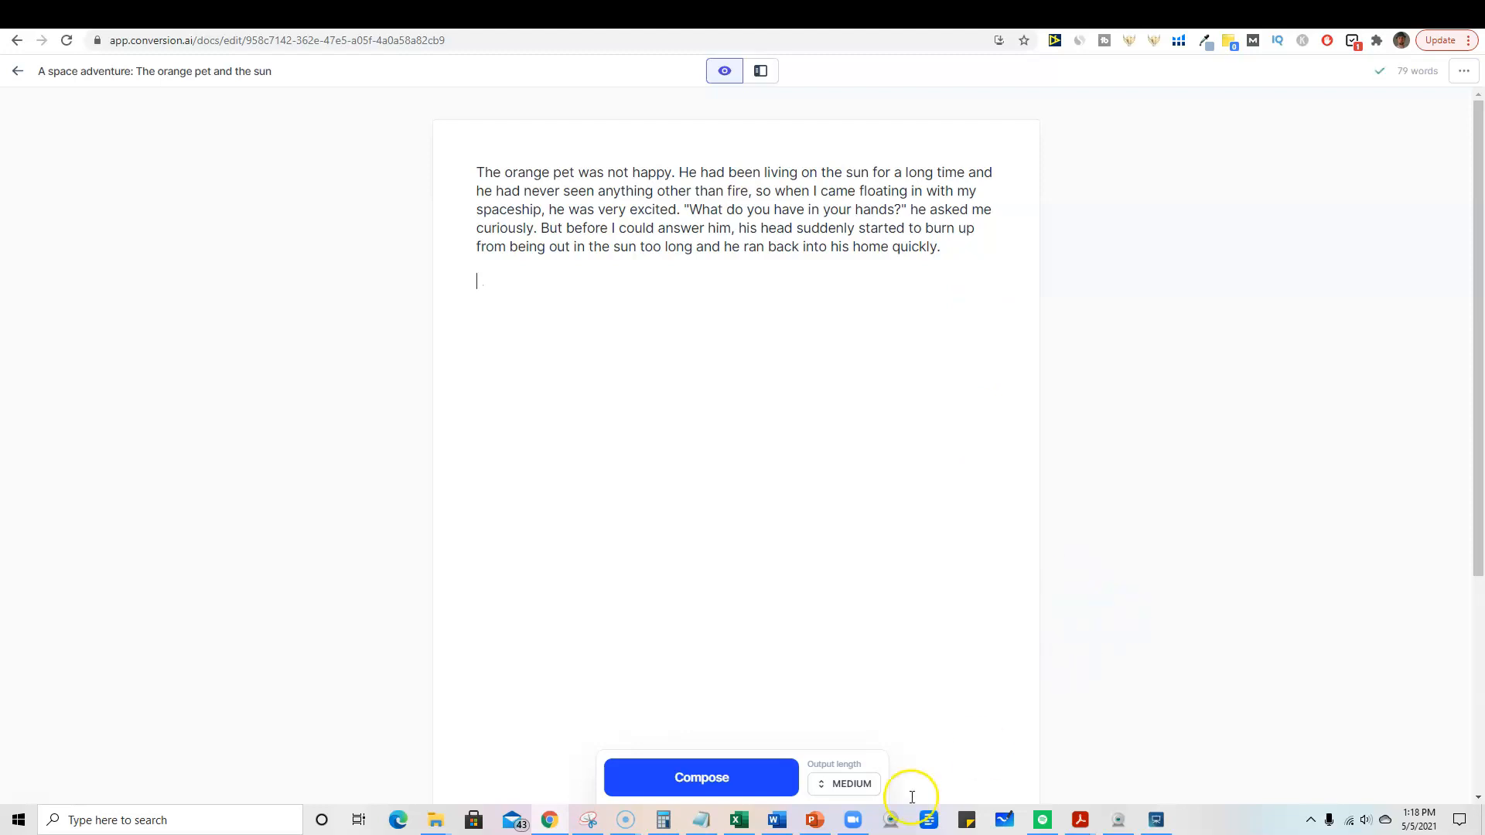
Step: Set the output length to Long and compose a continuation of the orange pet story
click(844, 783)
click(832, 740)
click(738, 778)
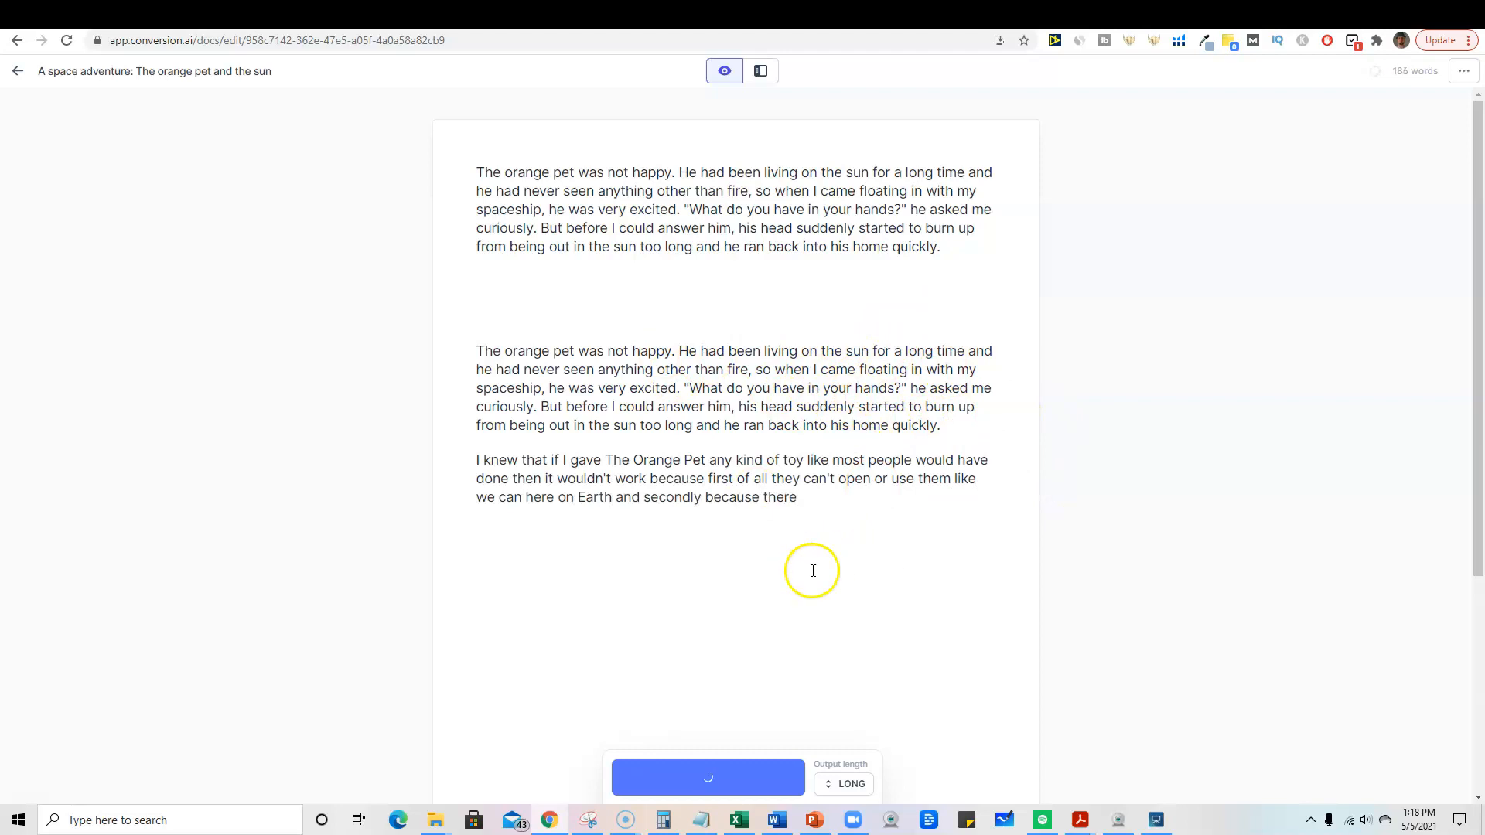
mouse_move(747, 517)
mouse_down()
mouse_move(490, 341)
mouse_move(434, 162)
mouse_move(647, 557)
mouse_move(462, 283)
mouse_move(613, 404)
mouse_move(756, 424)
mouse_move(751, 524)
mouse_up()
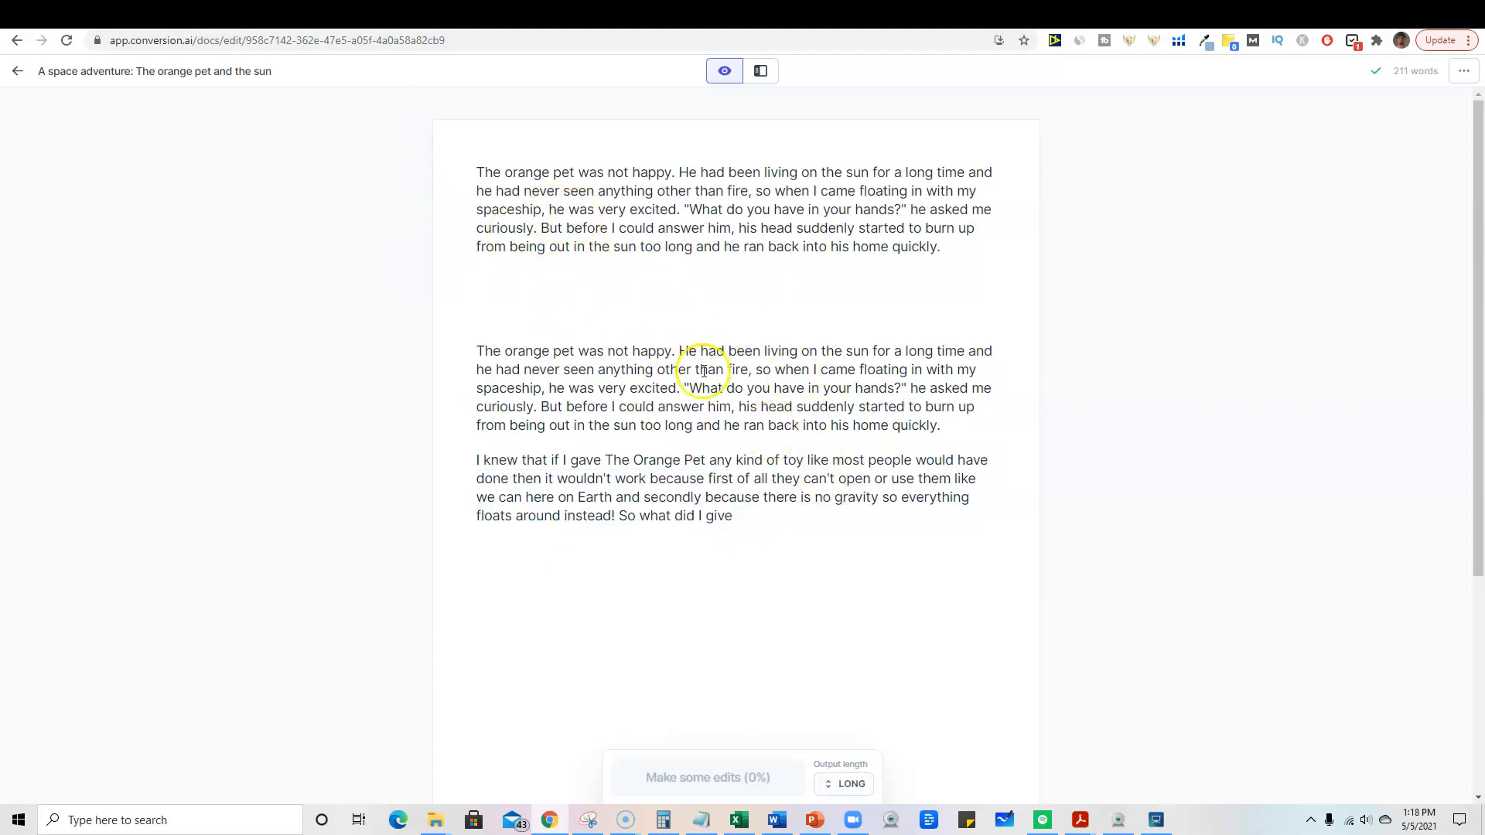
drag(824, 529, 428, 146)
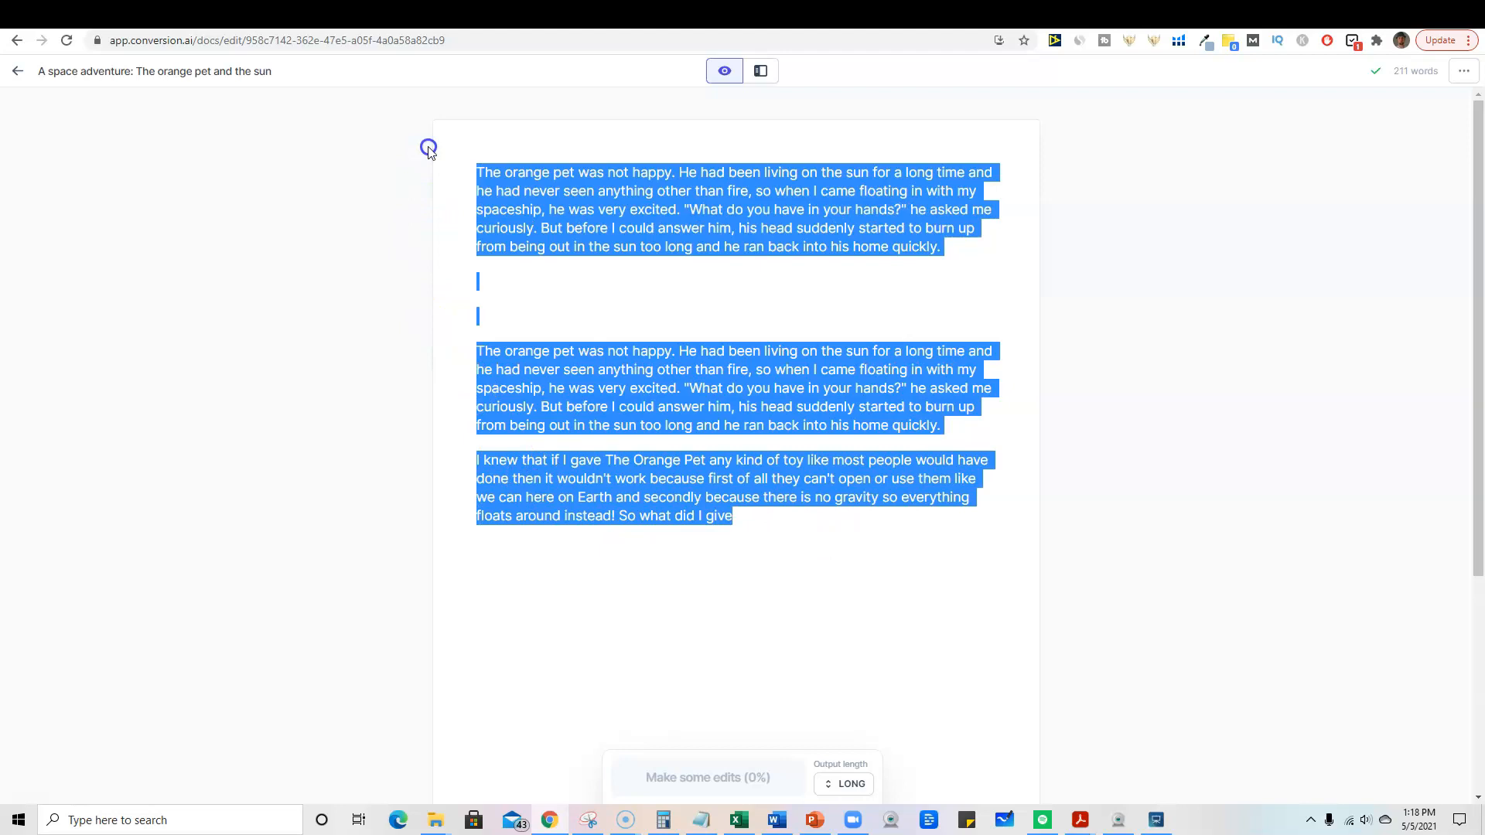
click(746, 515)
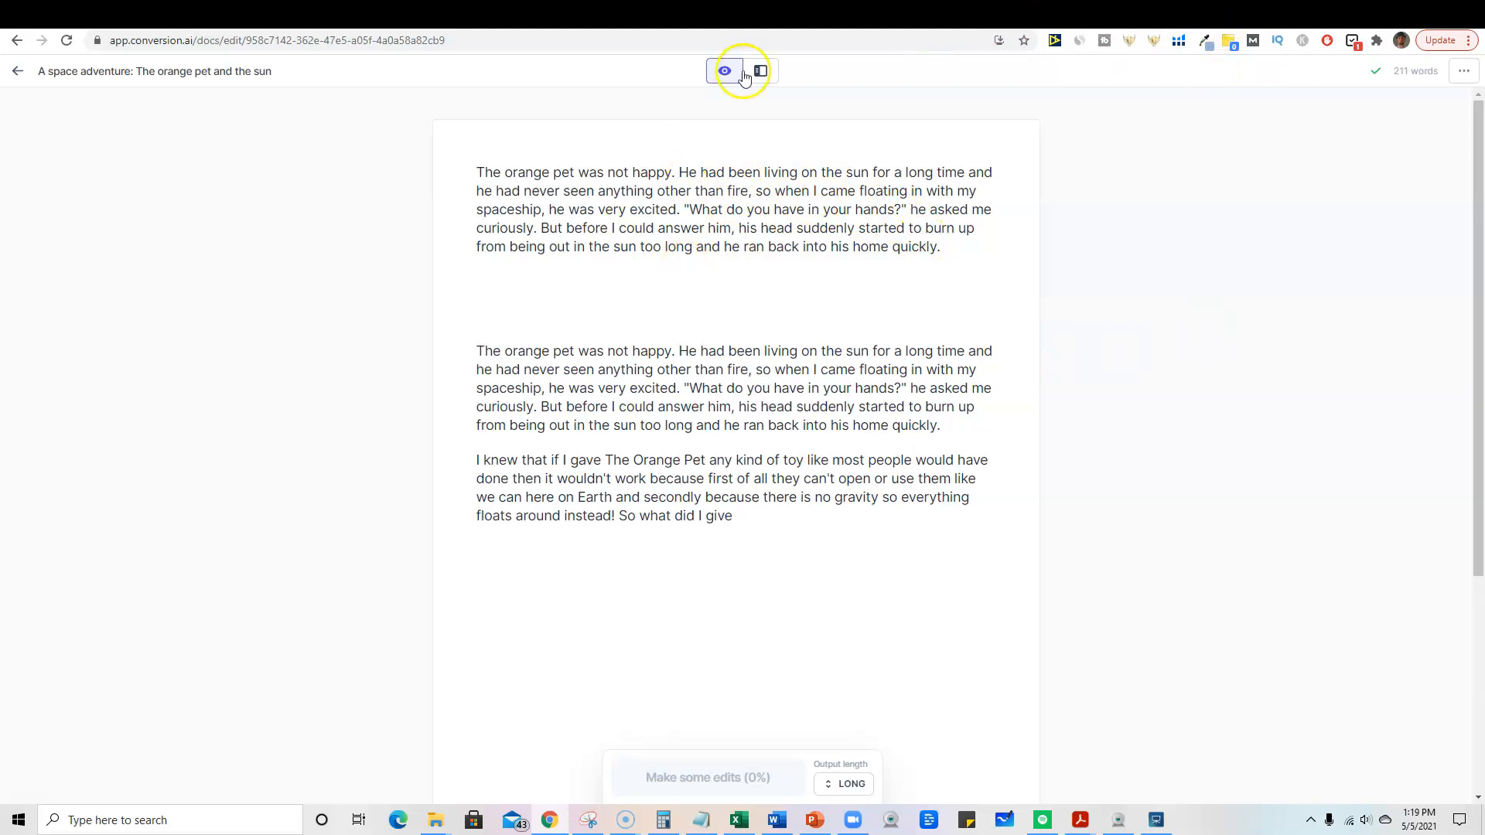
Step: Switch to Vidnami, log in to the account and start a new video
click(1213, 20)
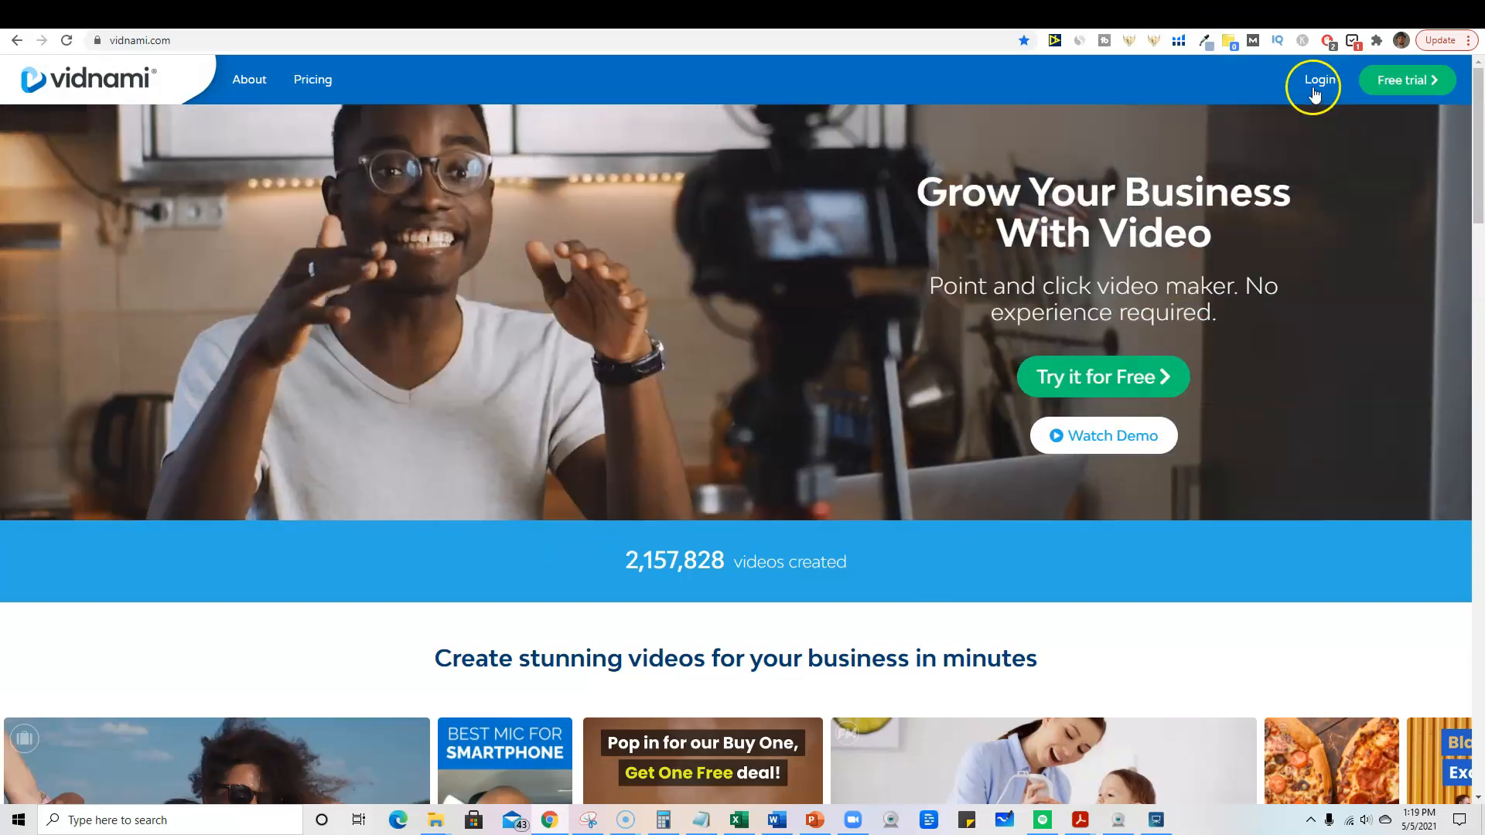
click(1317, 82)
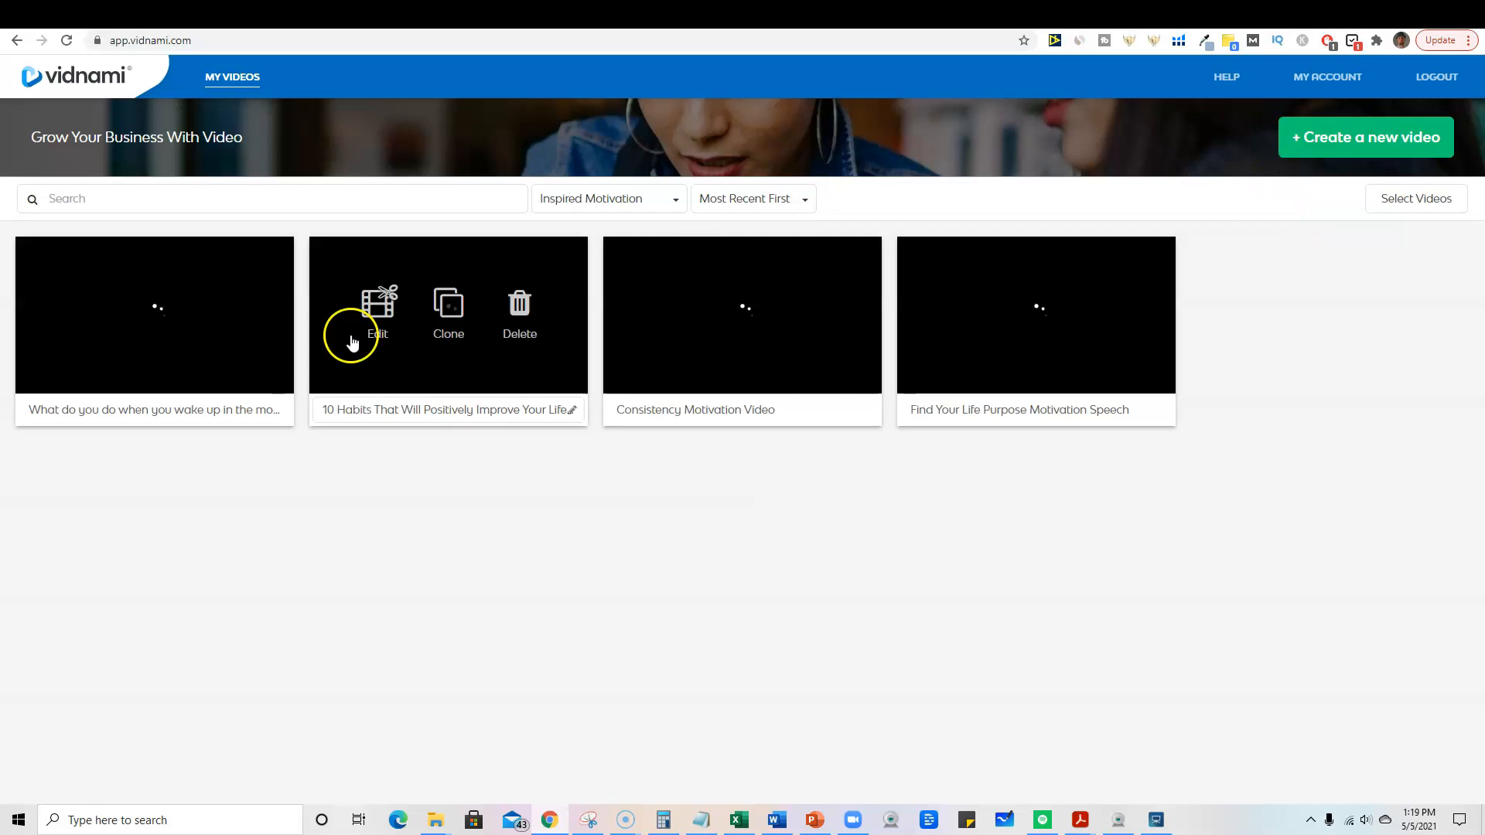
click(1372, 143)
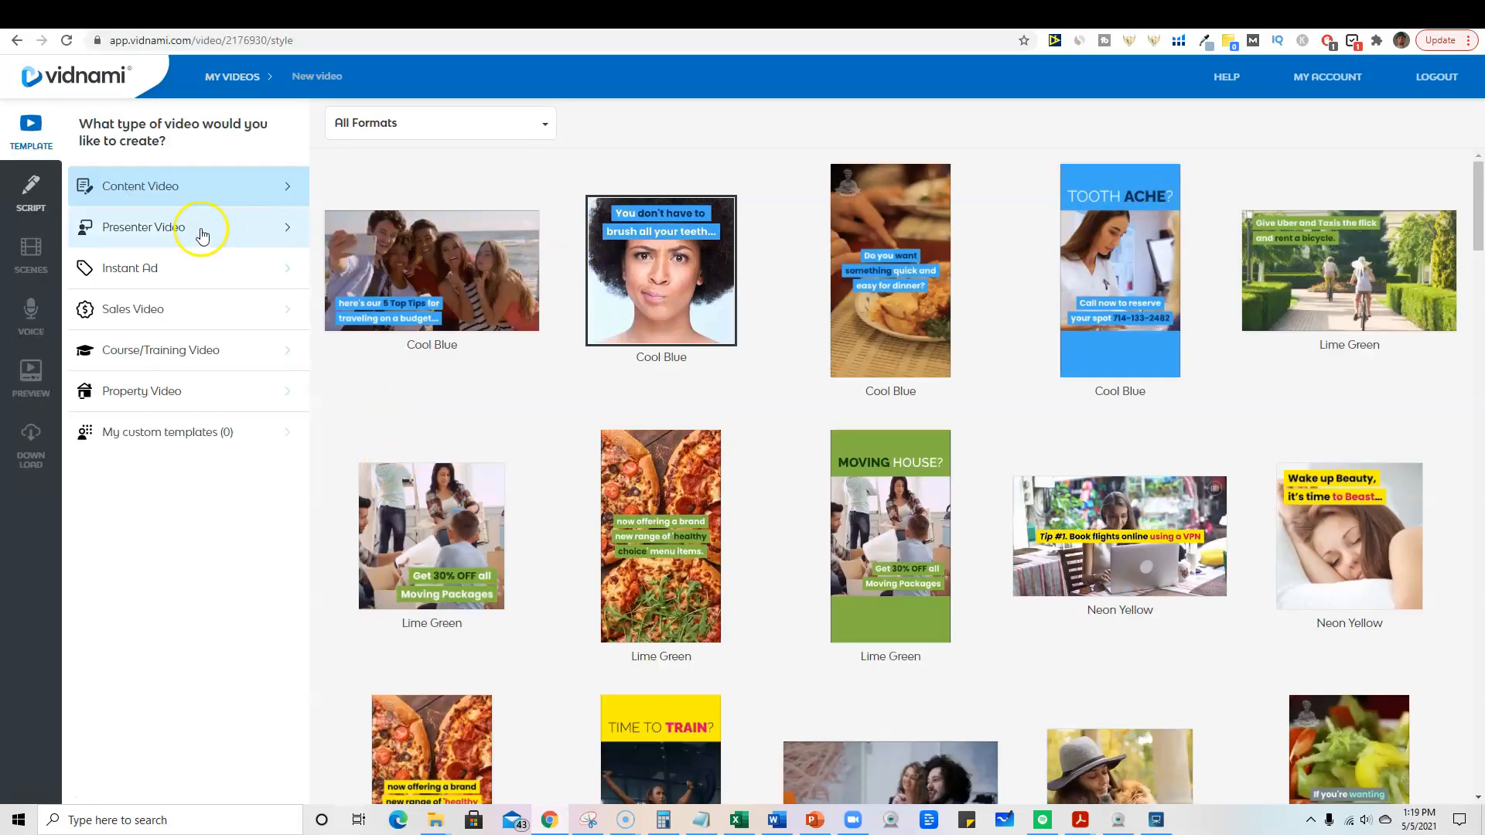
Step: Filter the content video templates to Landscape (16:9) and use the Viral Blue template
click(445, 123)
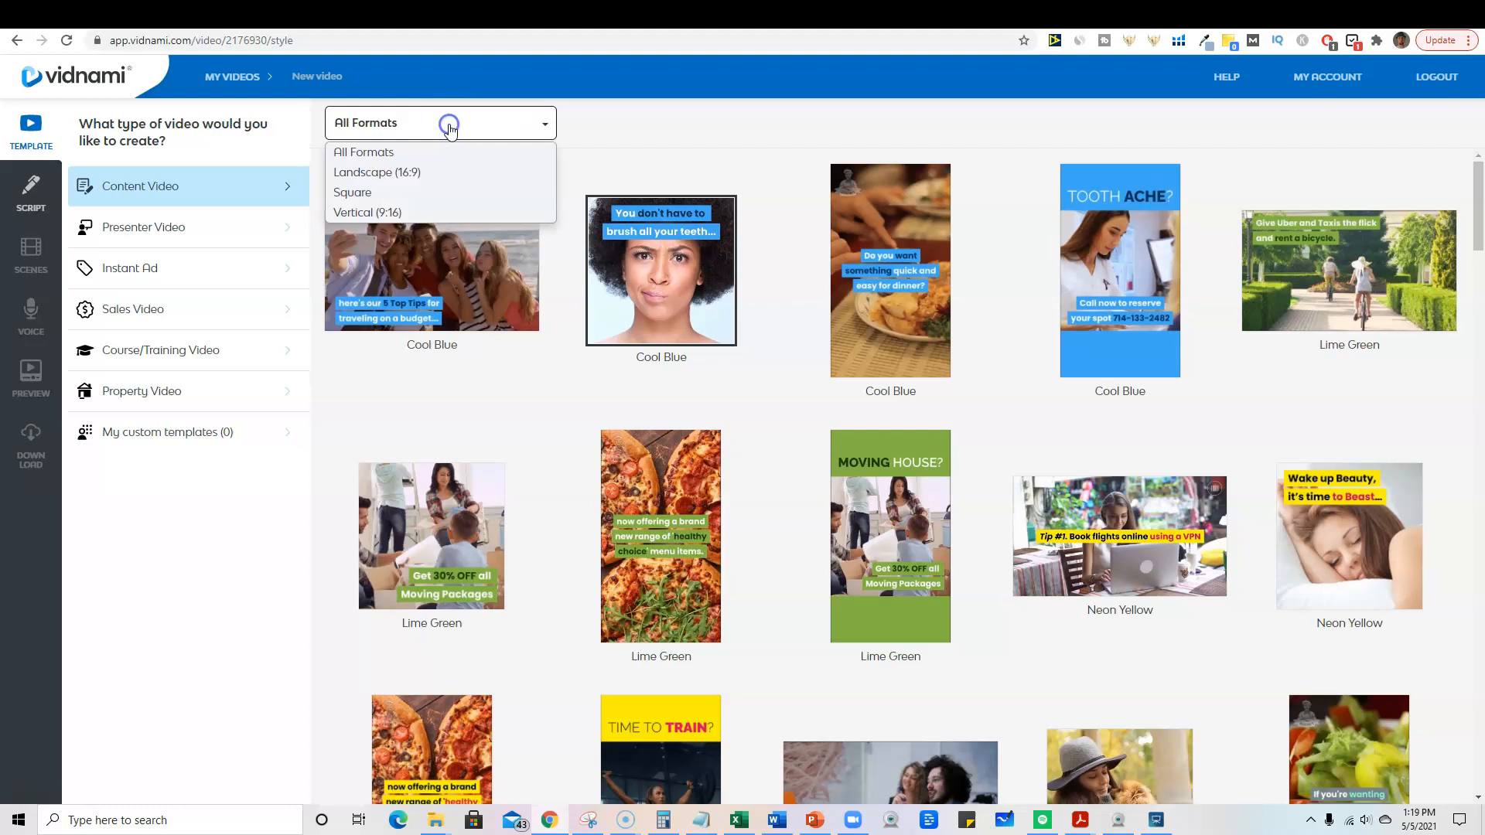
click(424, 180)
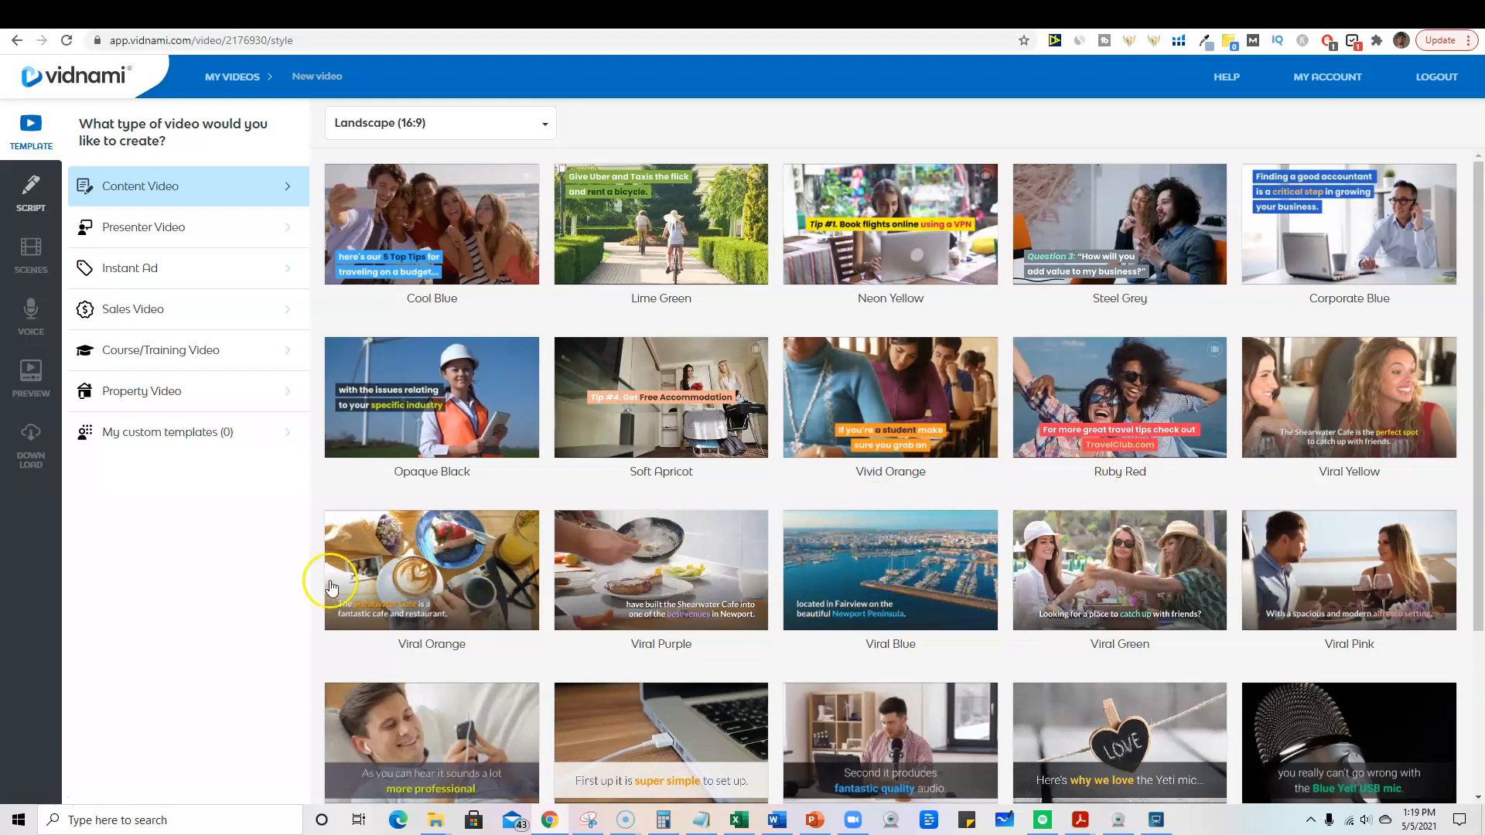
click(909, 580)
click(1206, 635)
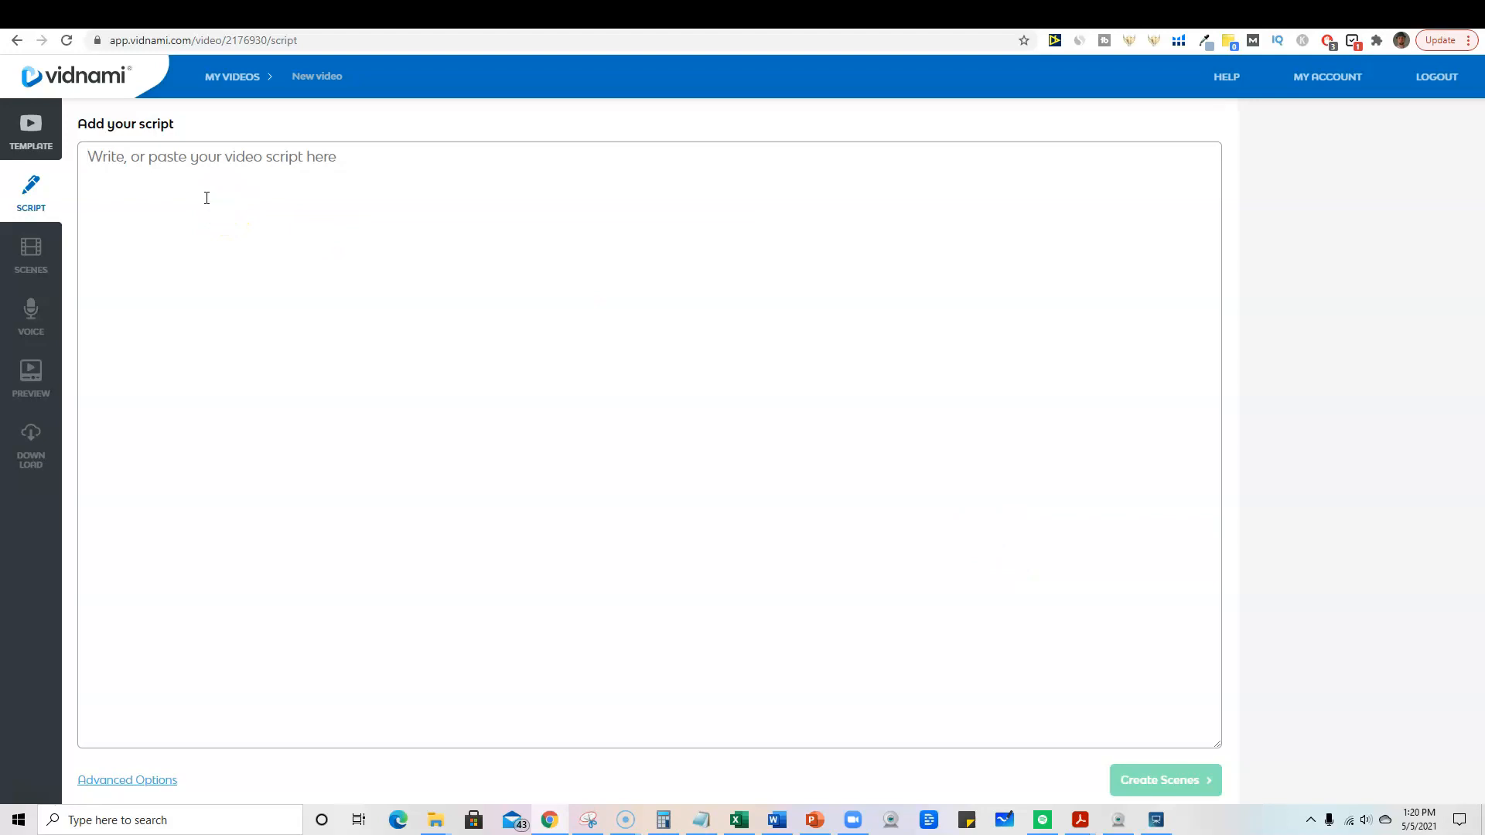
Step: Paste the story beginning "The orange pet lives on the sun" as the script, save the advanced options as they are, and create the scenes
text(The orange pet lives on the sun. He wanted to know what I had in my hands. I was going to tell him that it was a present for him, but then I realized he couldn't open or use it like we do. The orange pet seemed sad and disappointed, so instead of giving him a toy like most people would have done, I gave him some shade so his head doesn't burn off and told him about Earth sometimes too.)
click(431, 215)
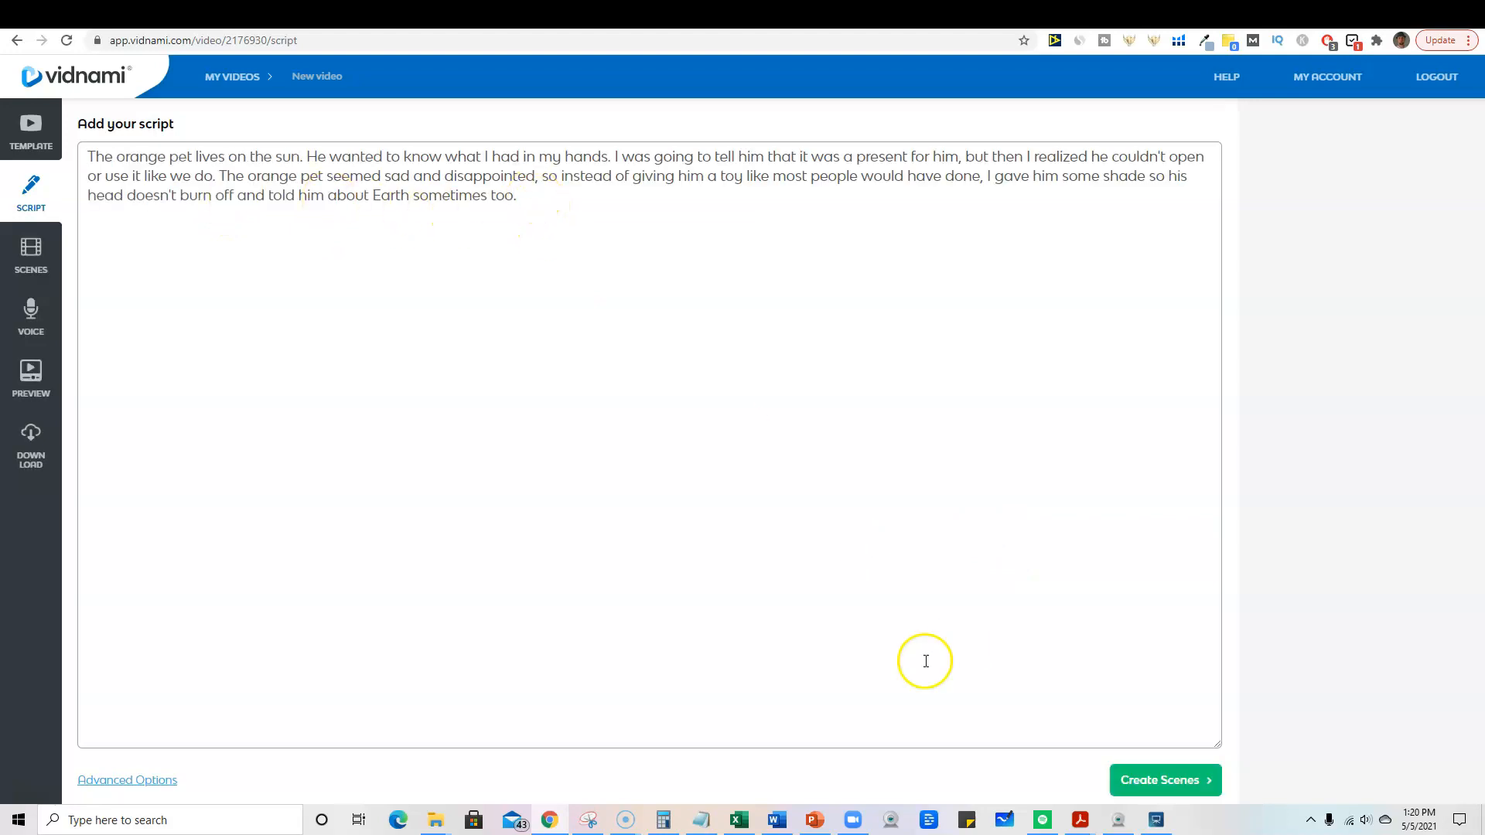
click(158, 780)
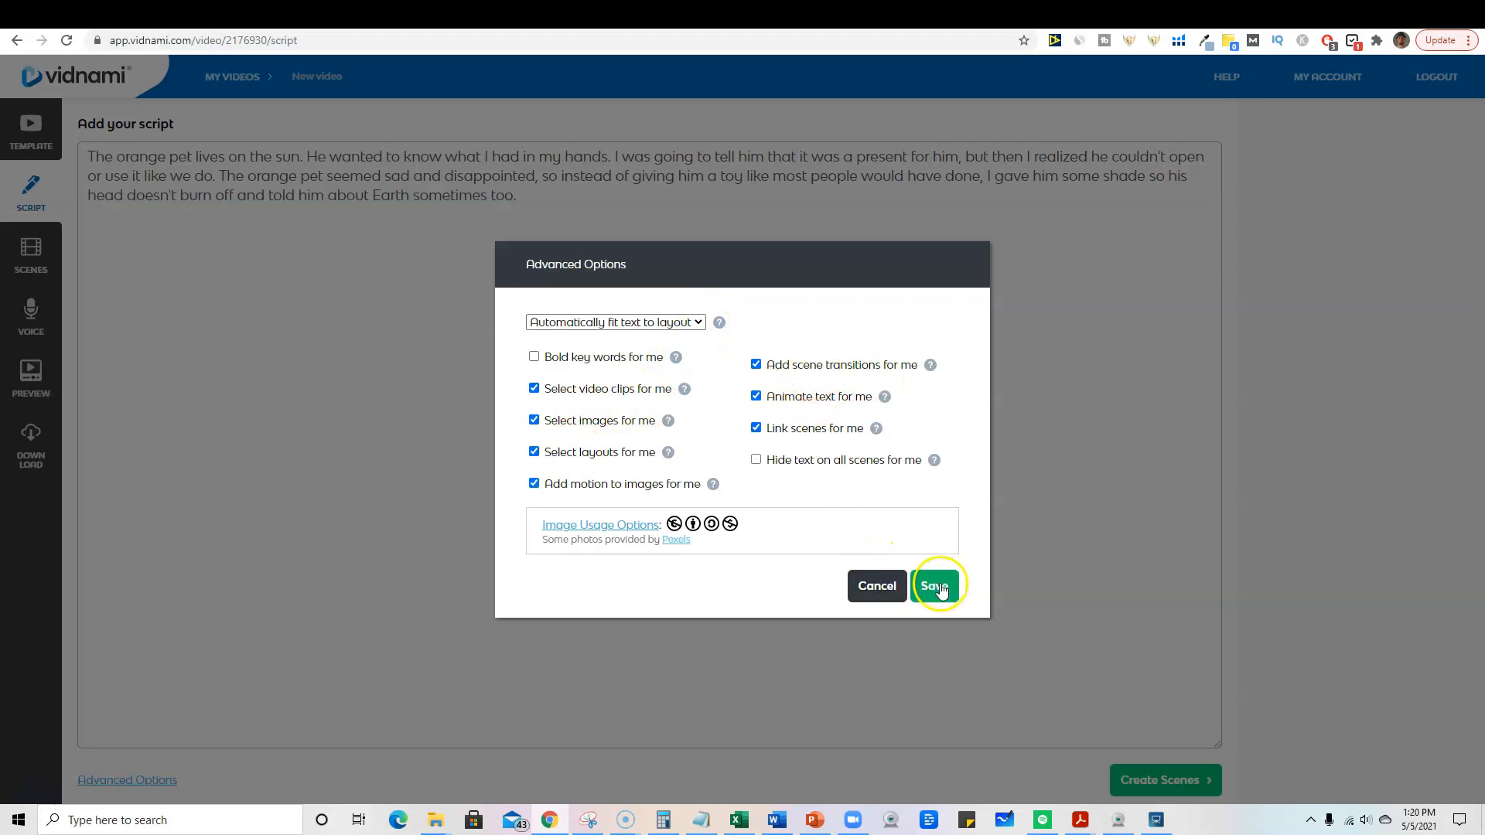
click(936, 586)
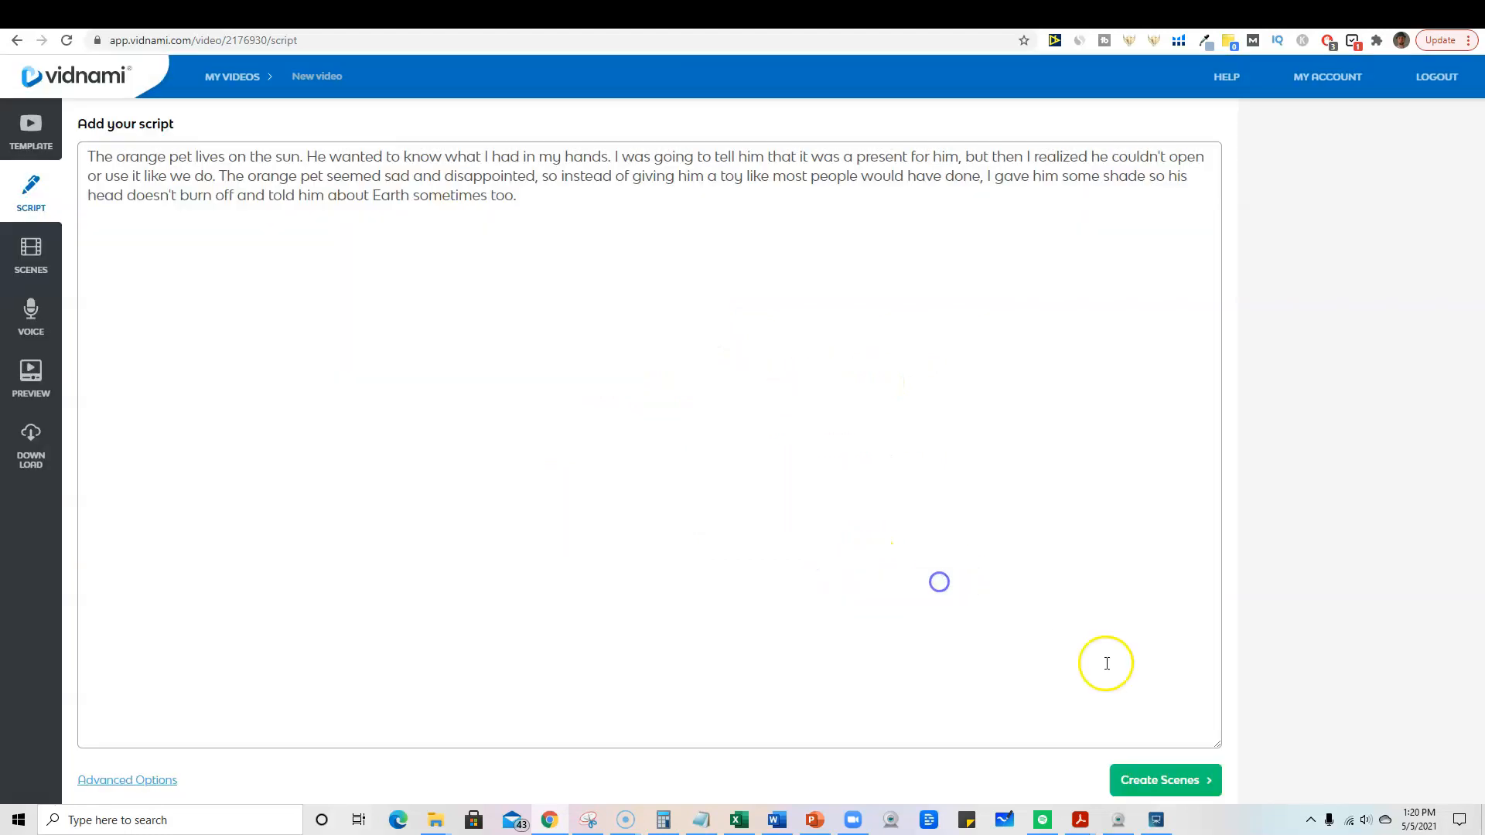
click(1164, 781)
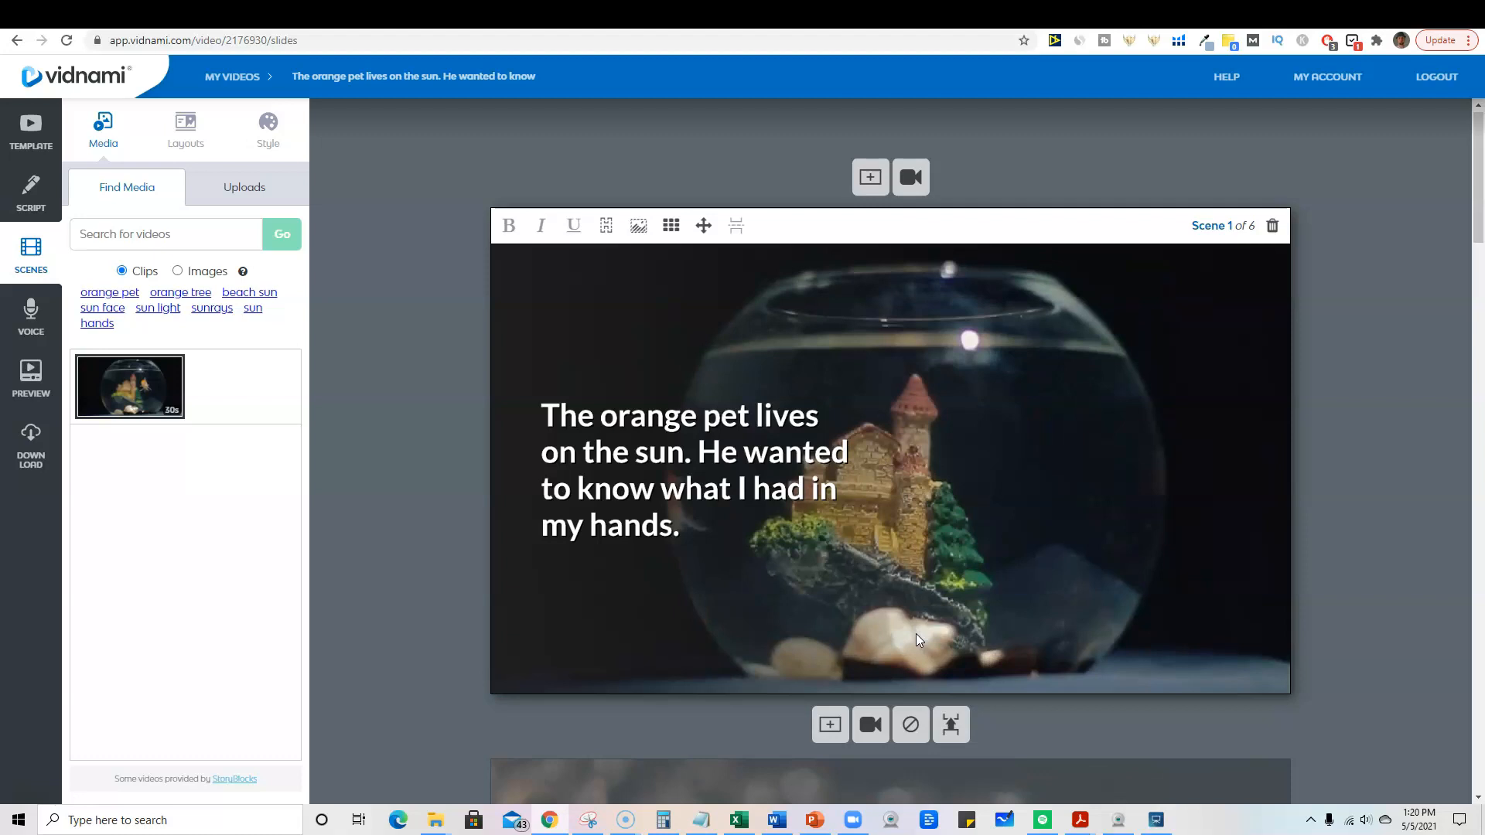
Step: Replace the clip in scene 2 with a "present" clip of hands in a green sweater holding a red gift box
click(1126, 21)
click(1238, 22)
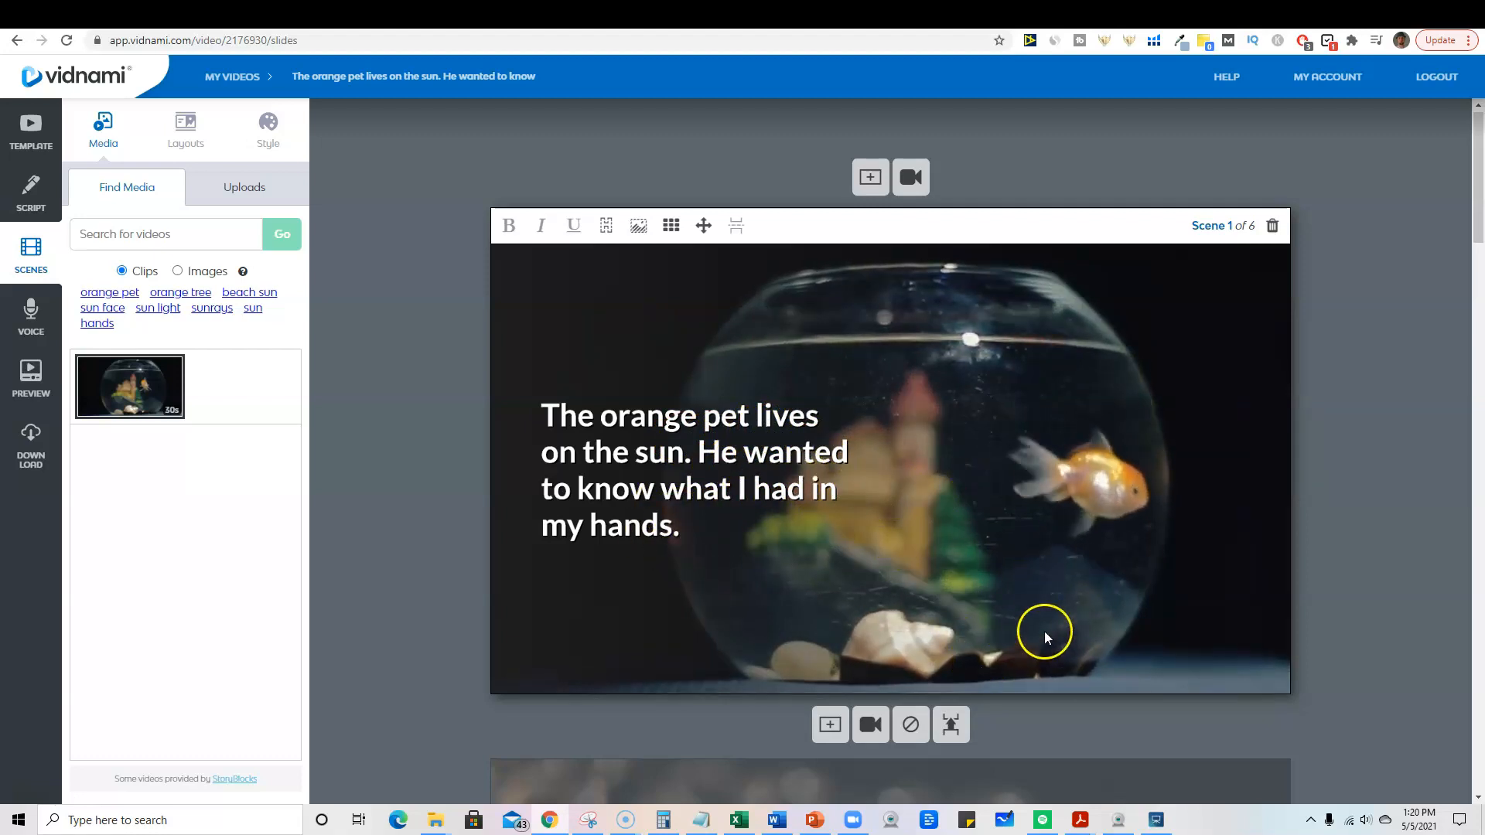
scroll(1043, 631, down, 3)
scroll(1050, 605, down, 5)
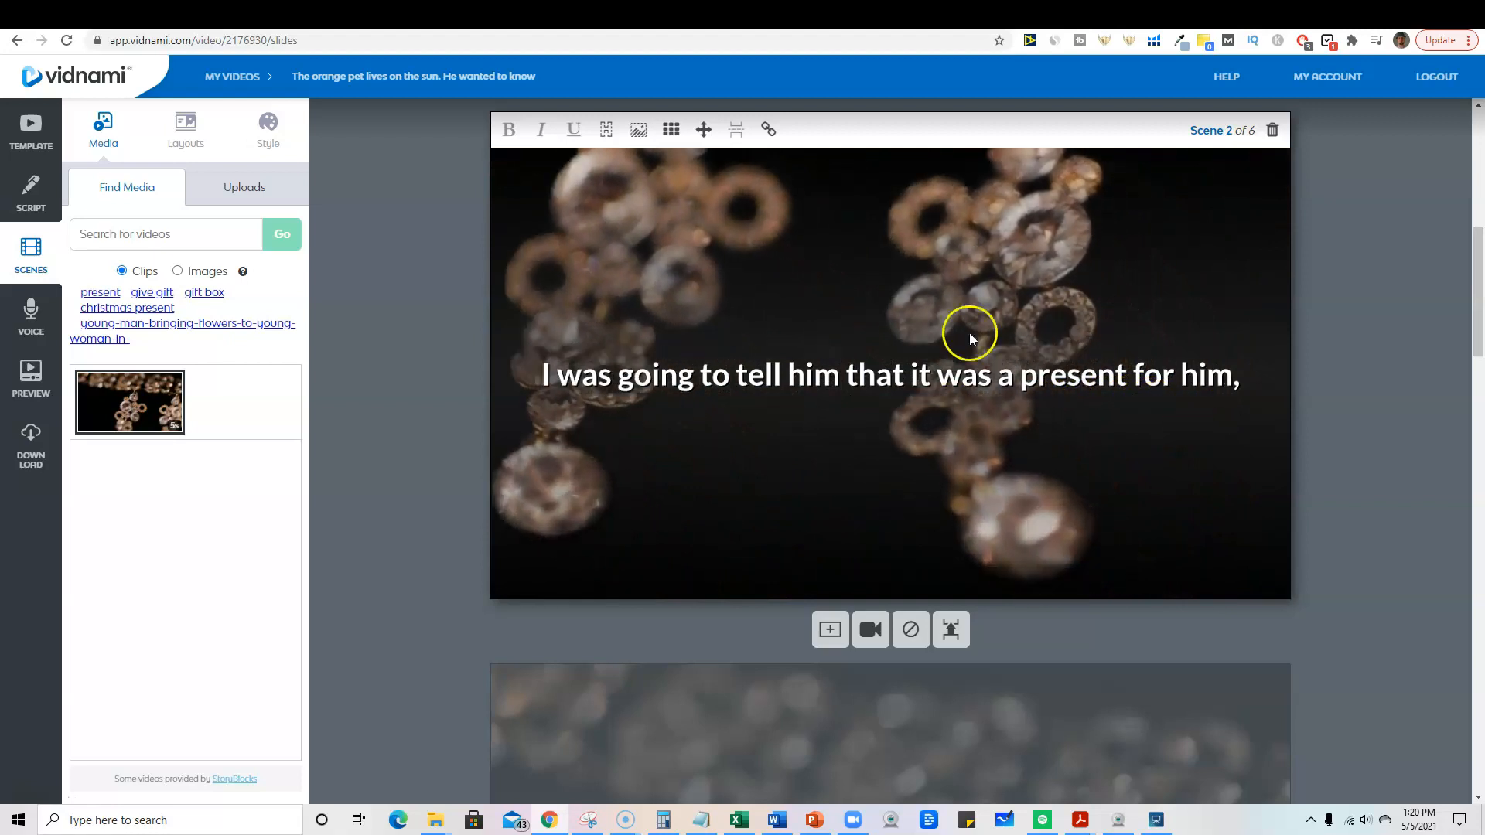
click(107, 292)
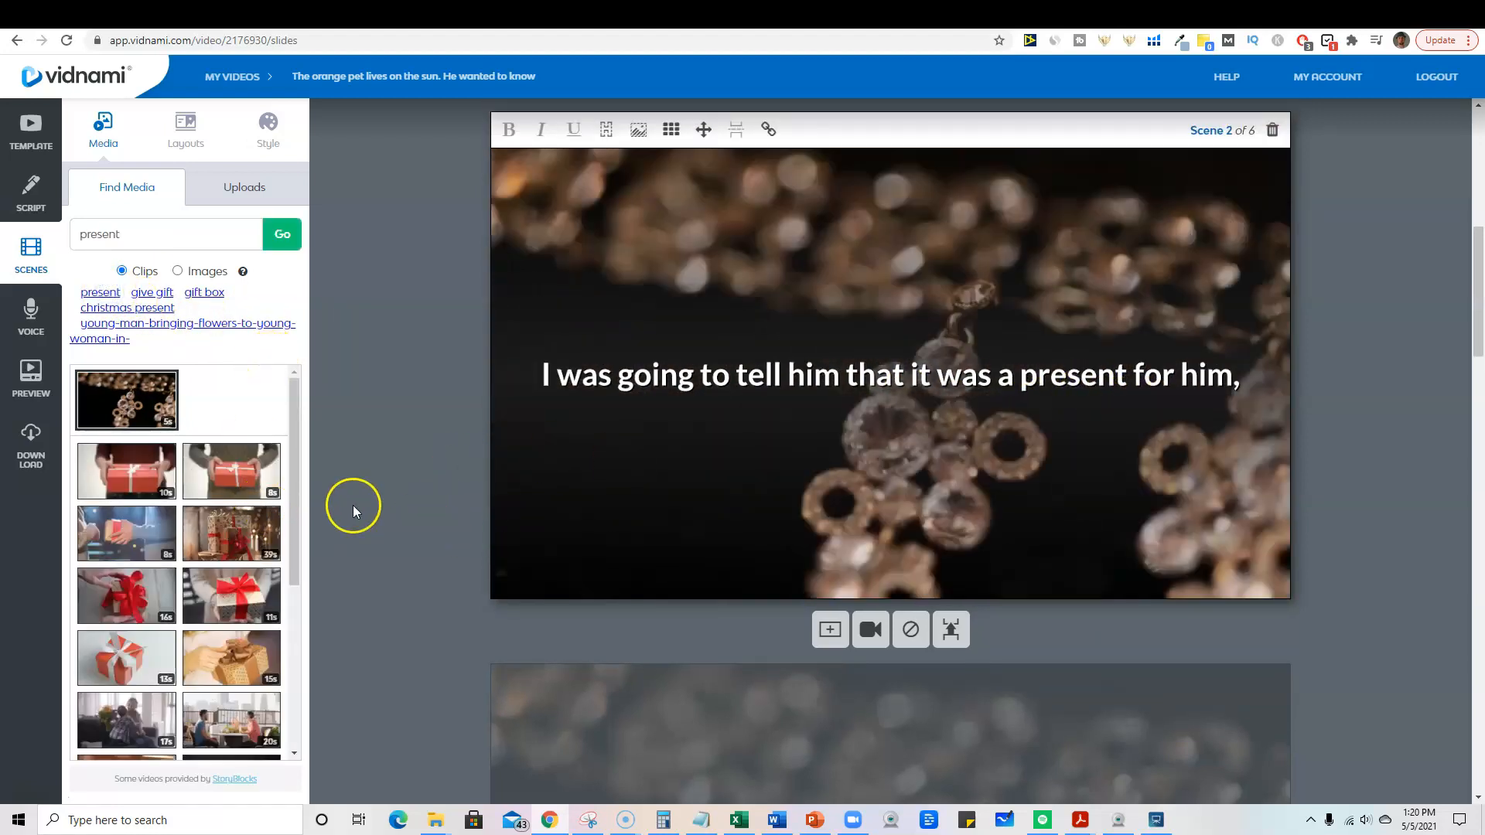
click(223, 477)
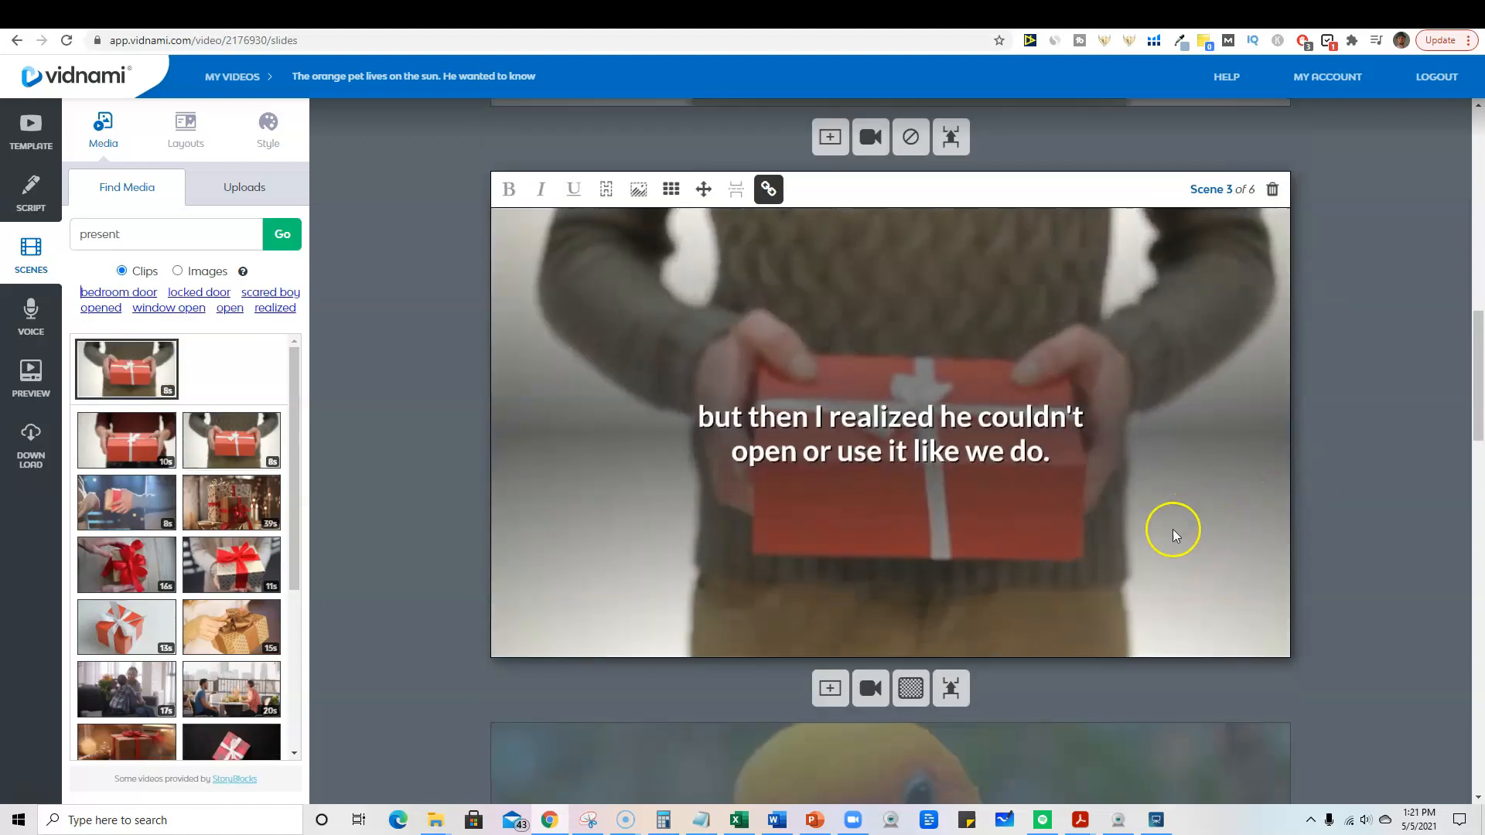
Step: Replace the clip in scene 6 with the "shade" clip of the sun shining through tree branches
scroll(1139, 539, down, 3)
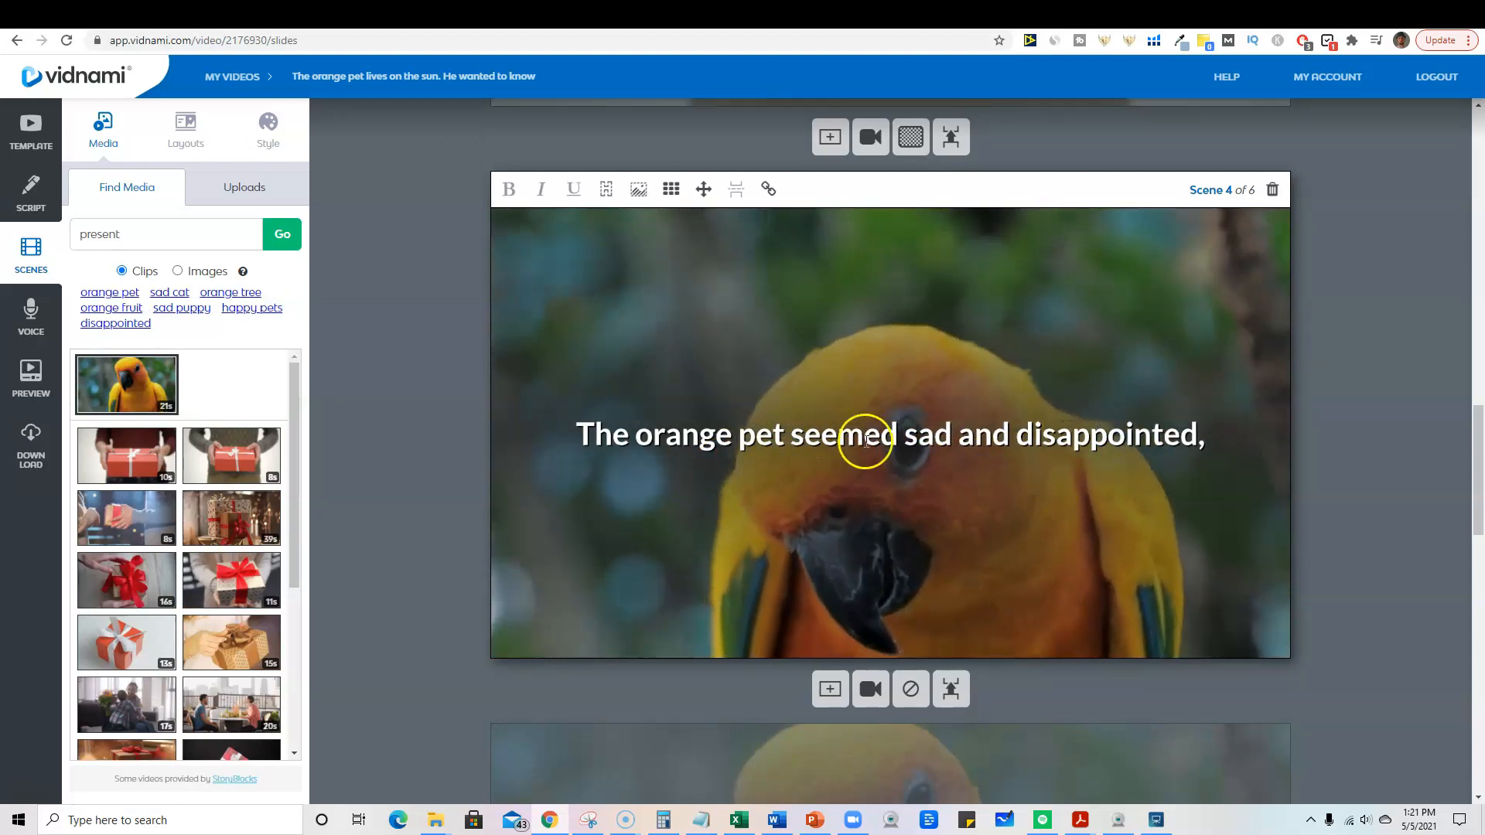
scroll(1129, 513, down, 2)
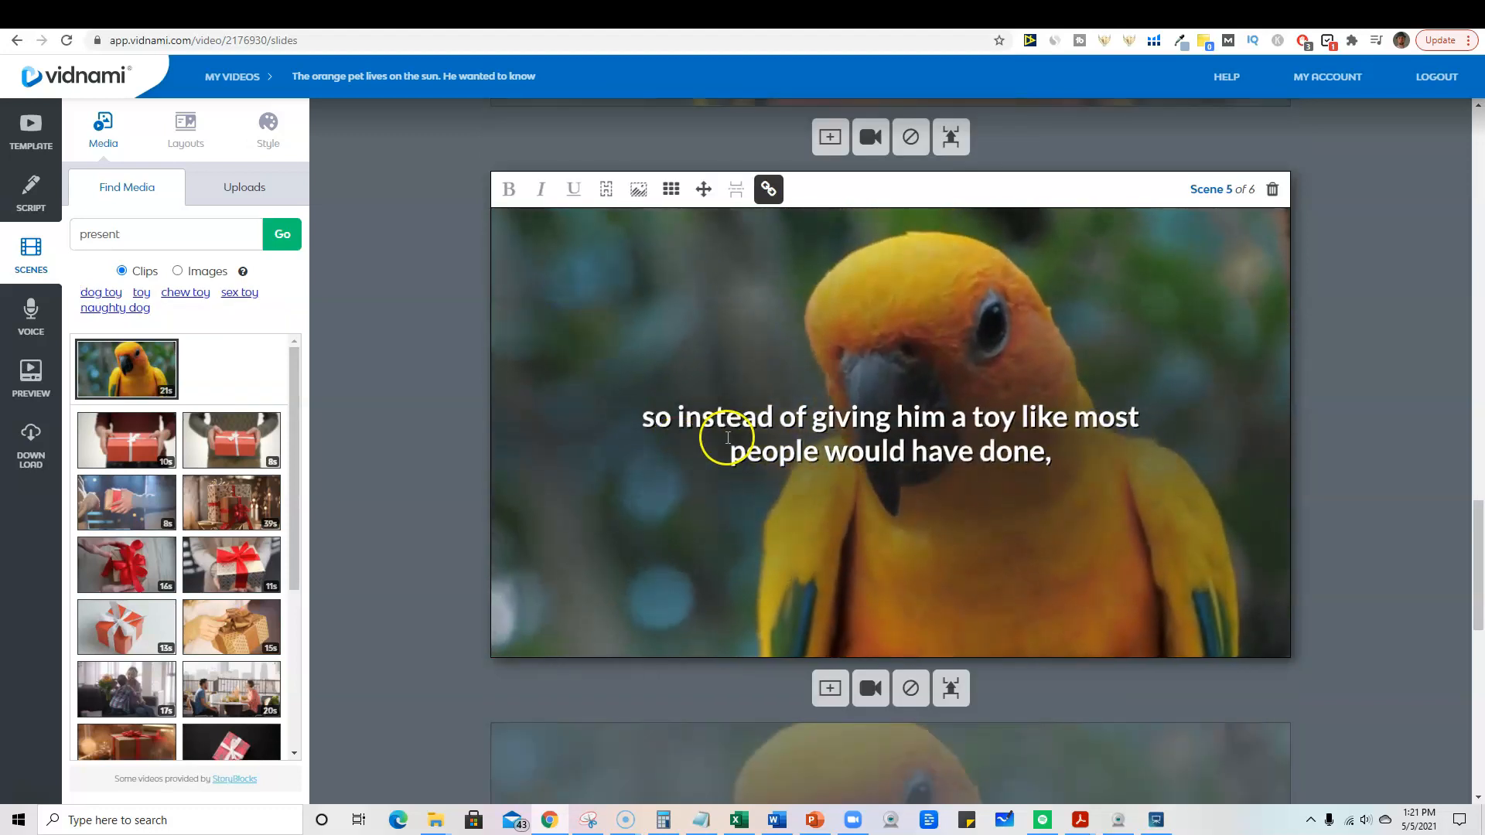
scroll(835, 464, down, 2)
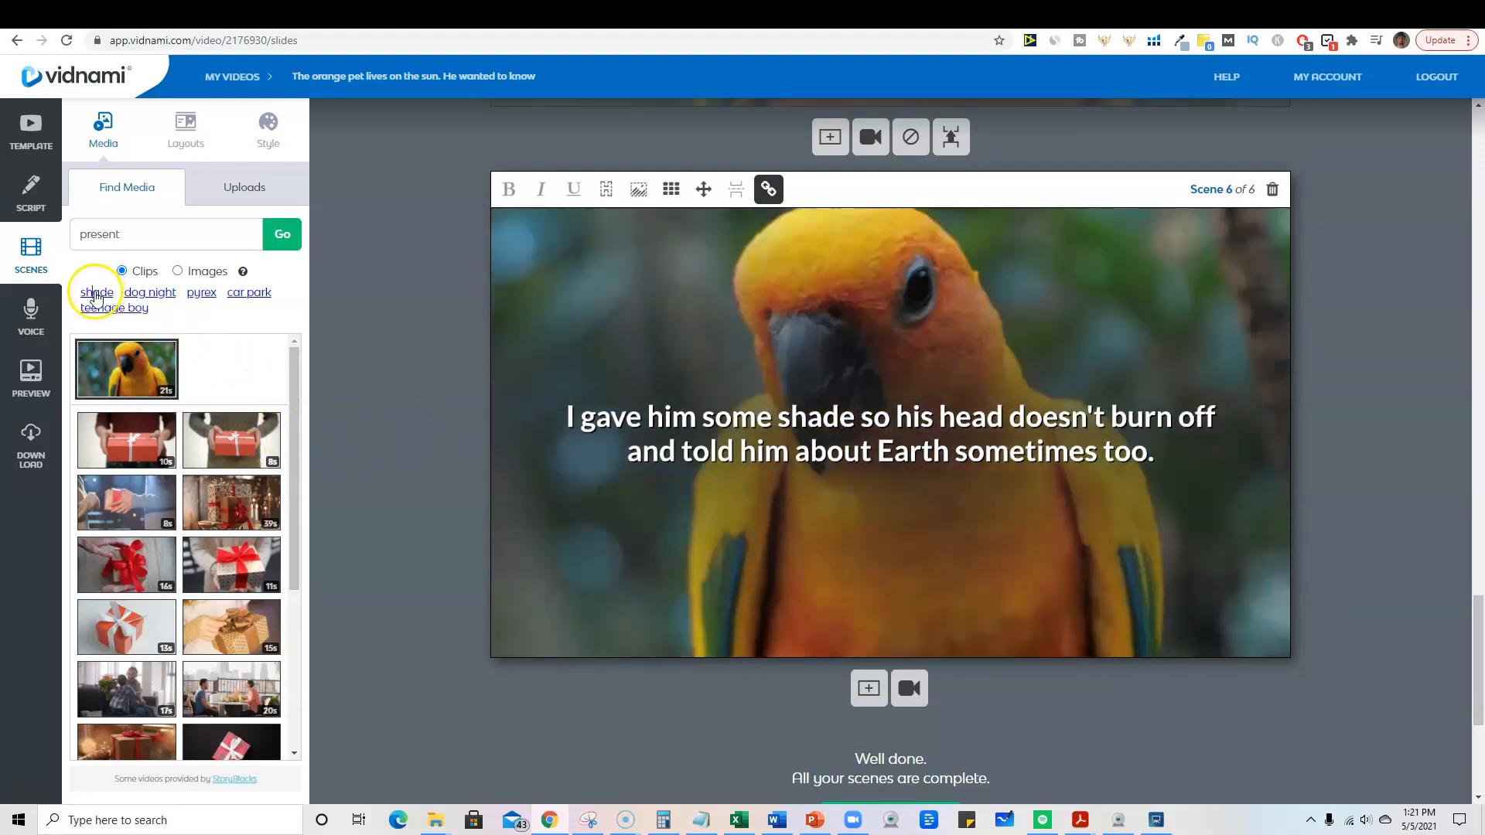
click(97, 293)
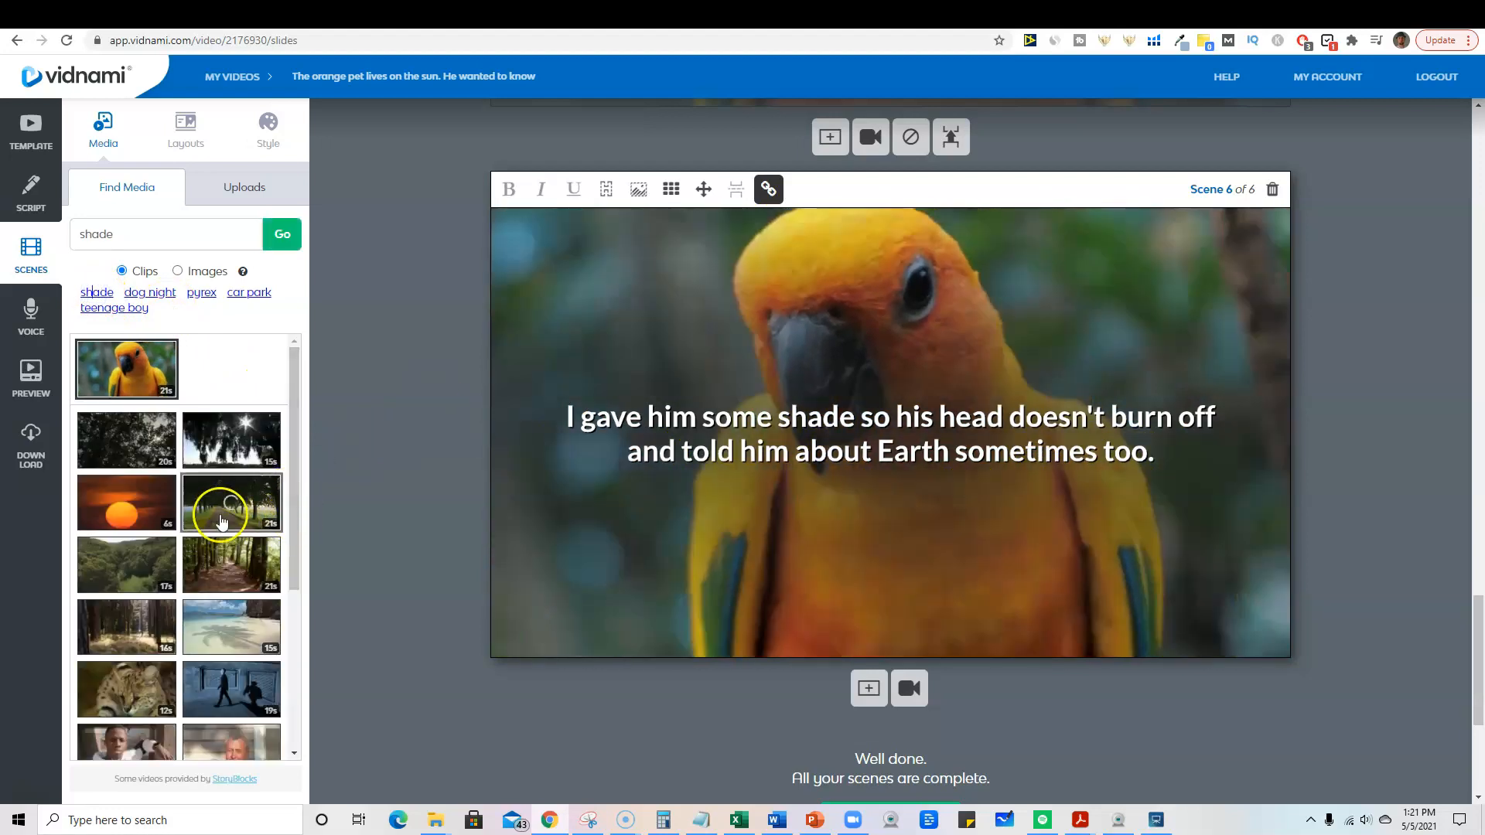
click(232, 445)
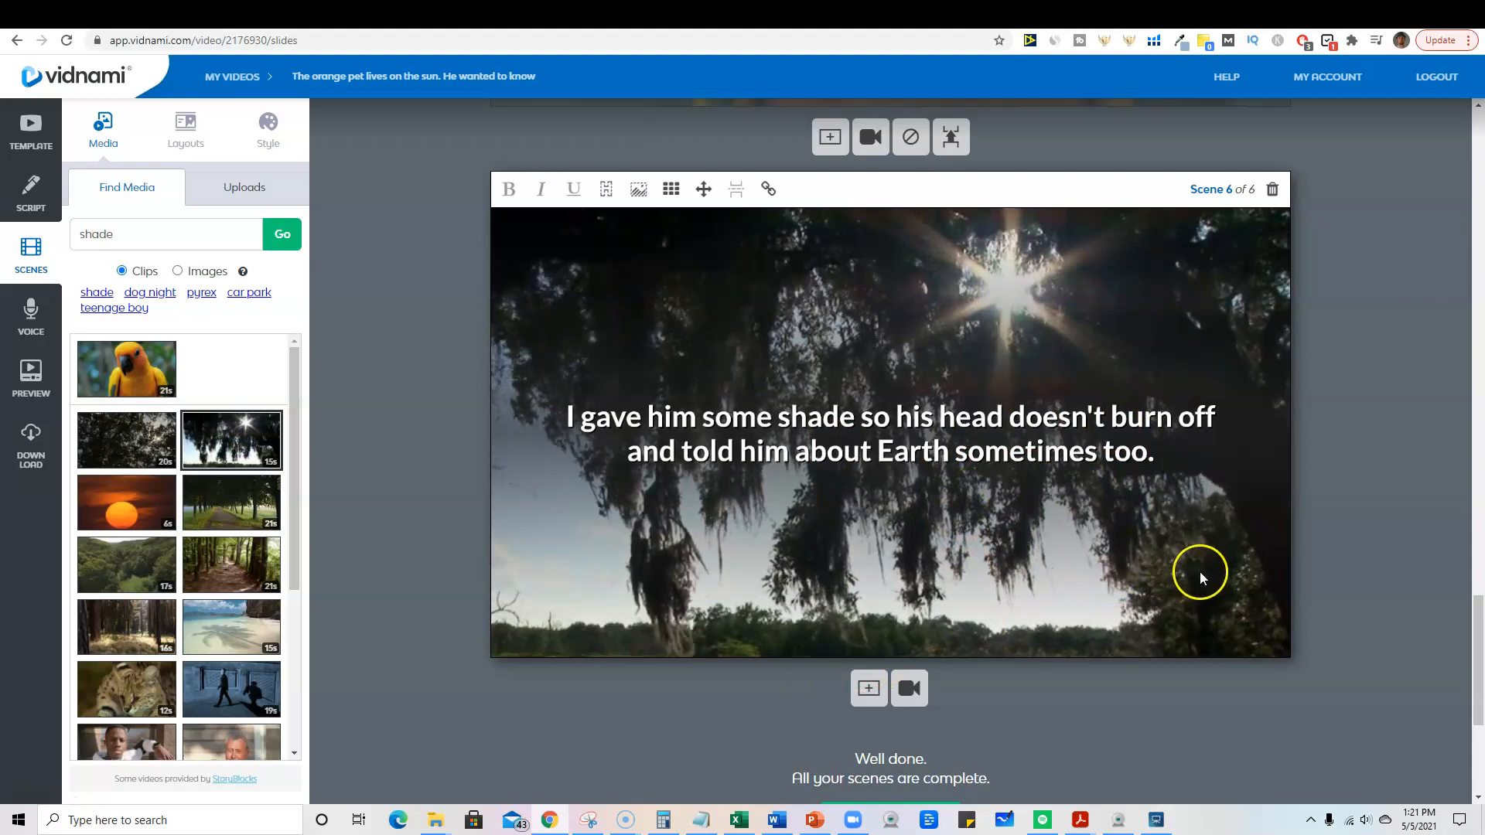
Step: Proceed to adding a voice track to the finished scenes and choose Auto-voice
scroll(1138, 556, down, 3)
scroll(1140, 511, up, 5)
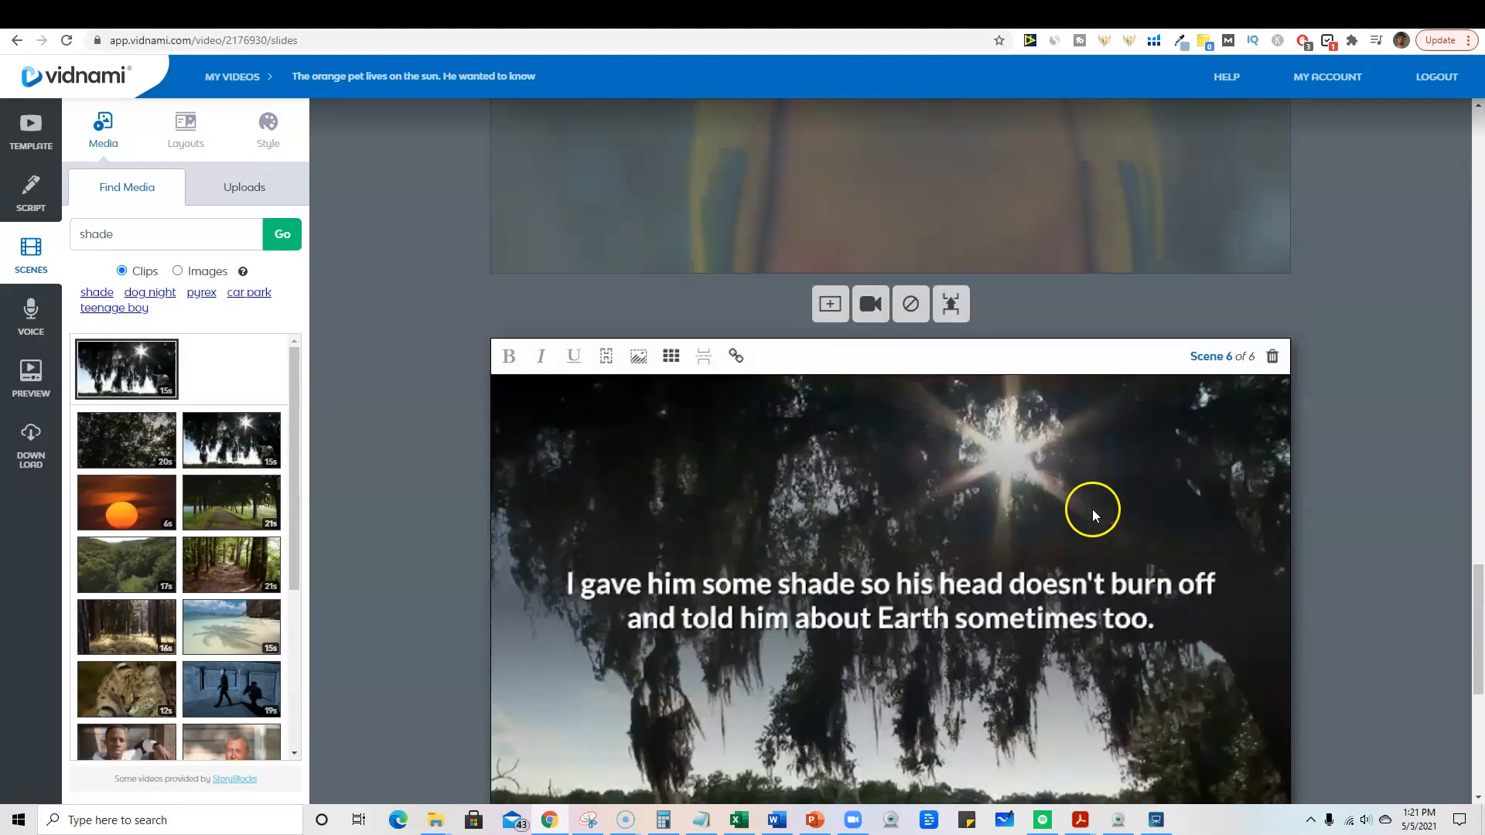
scroll(1112, 543, down, 4)
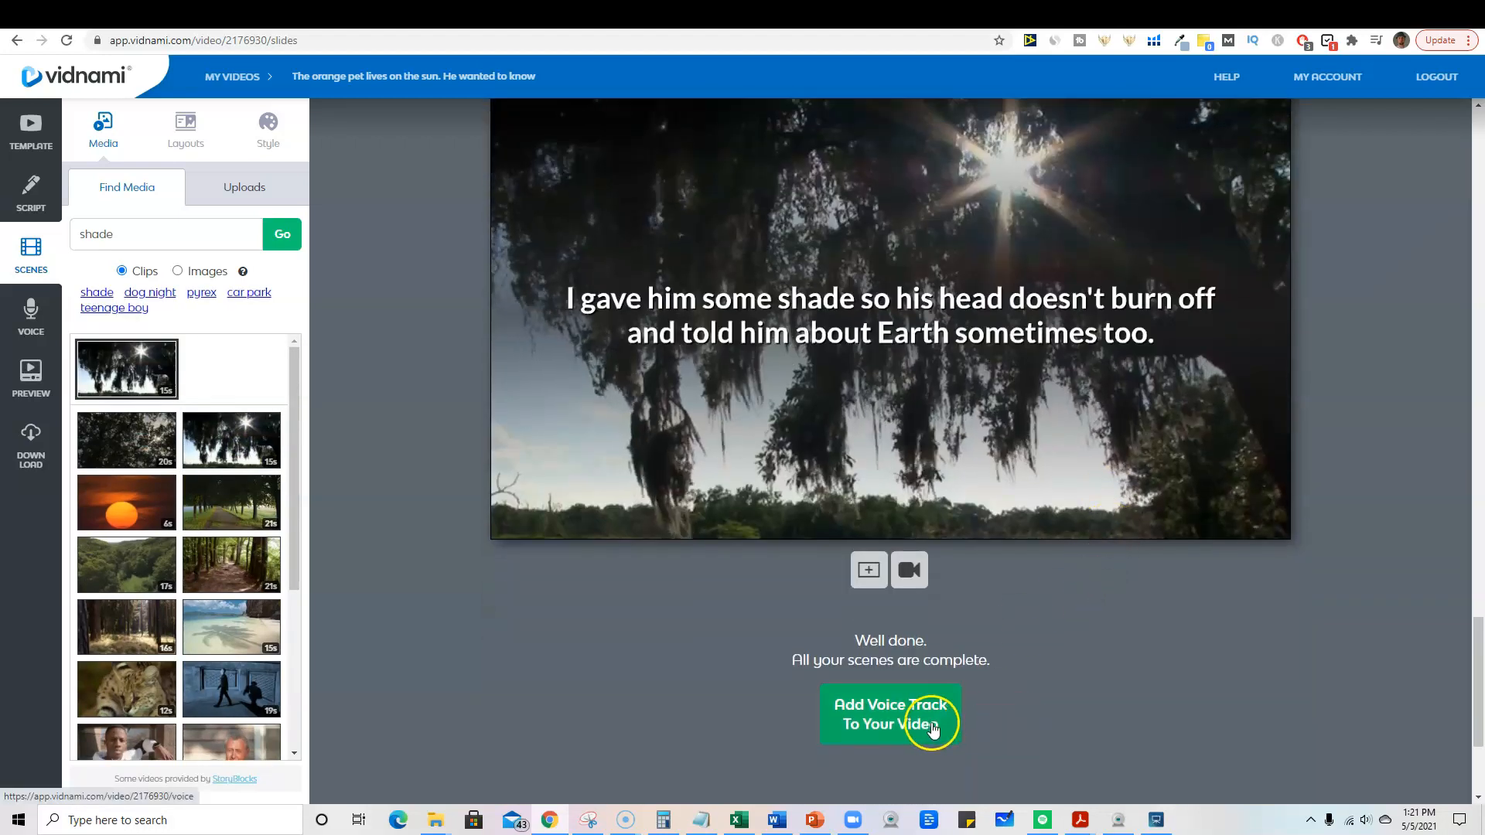
click(928, 721)
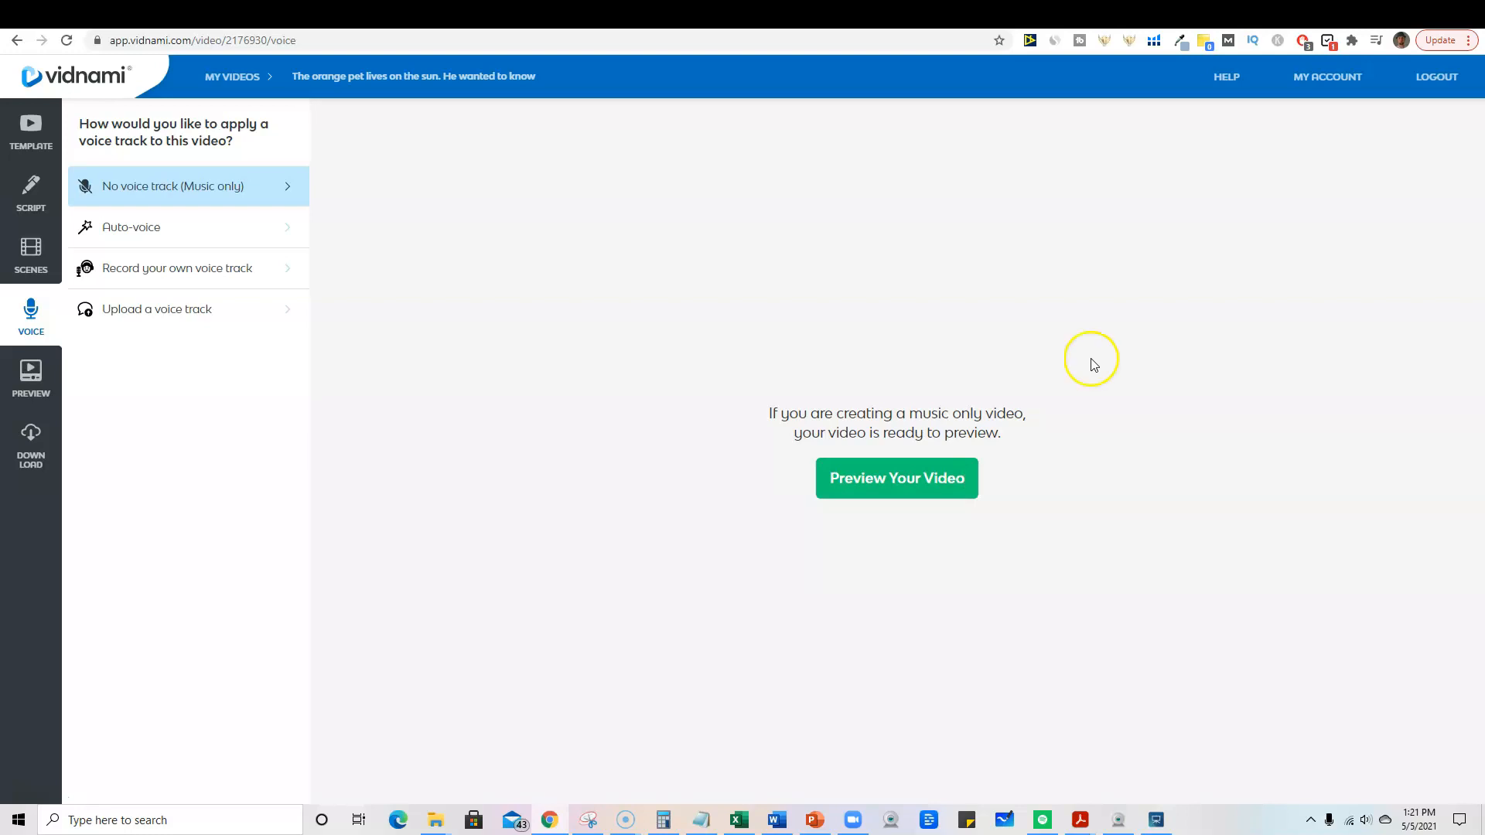
click(173, 232)
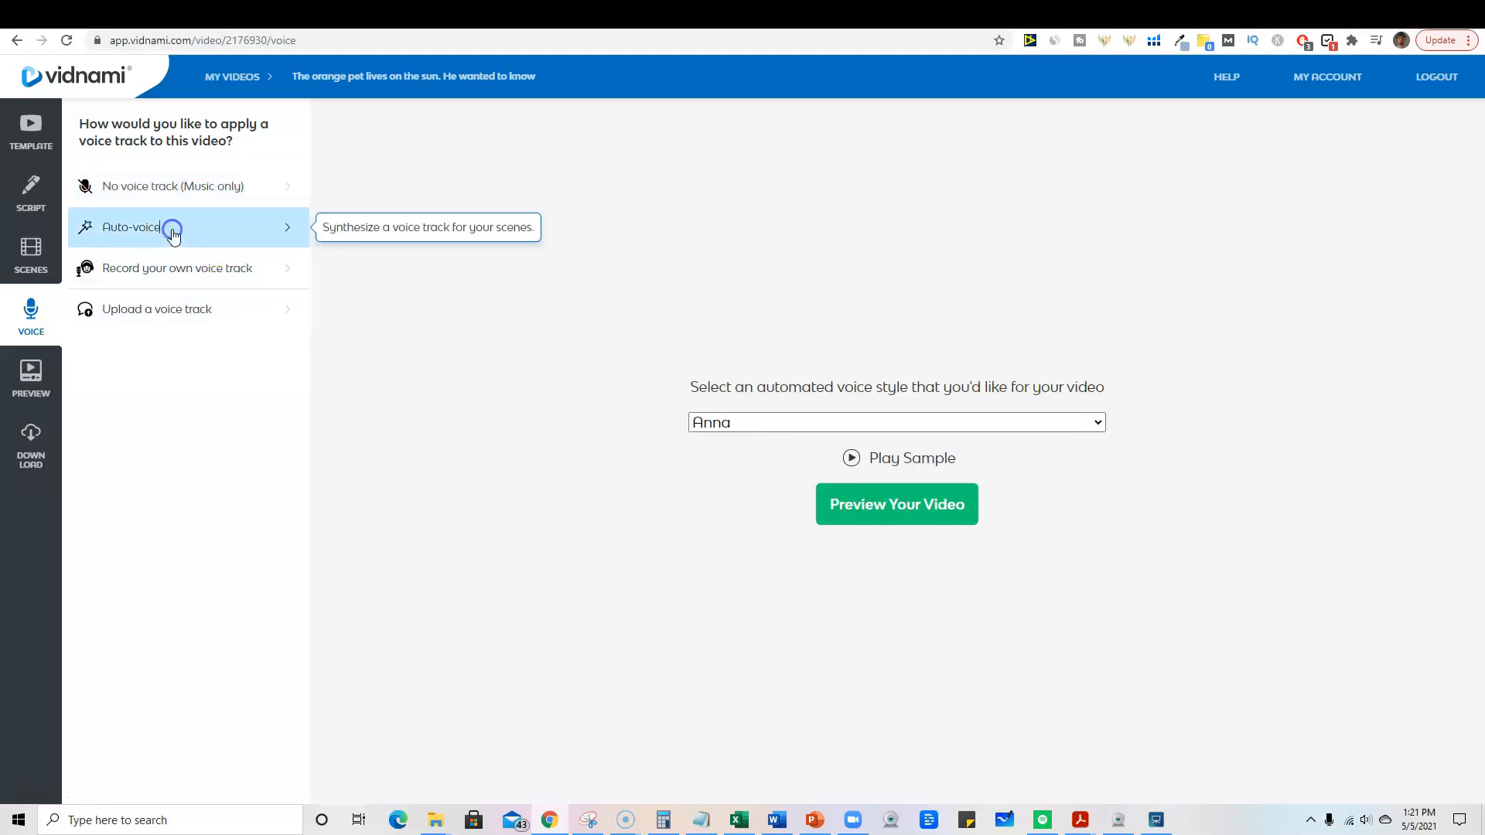
Step: Try out the Heidi, Olivia and Isla automated voice styles and listen to voice samples
click(848, 426)
click(849, 457)
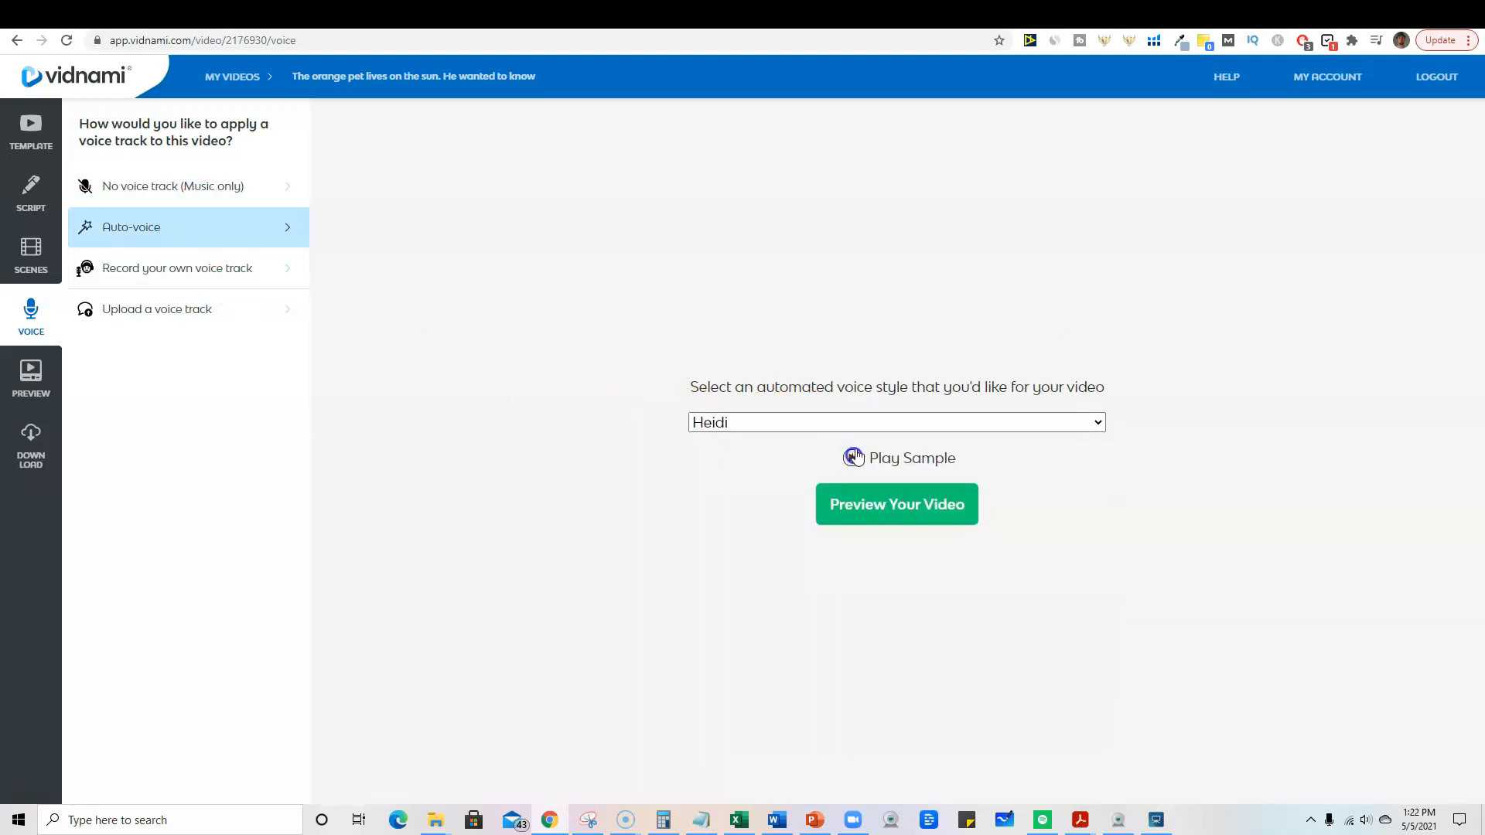
click(855, 421)
click(808, 490)
click(839, 422)
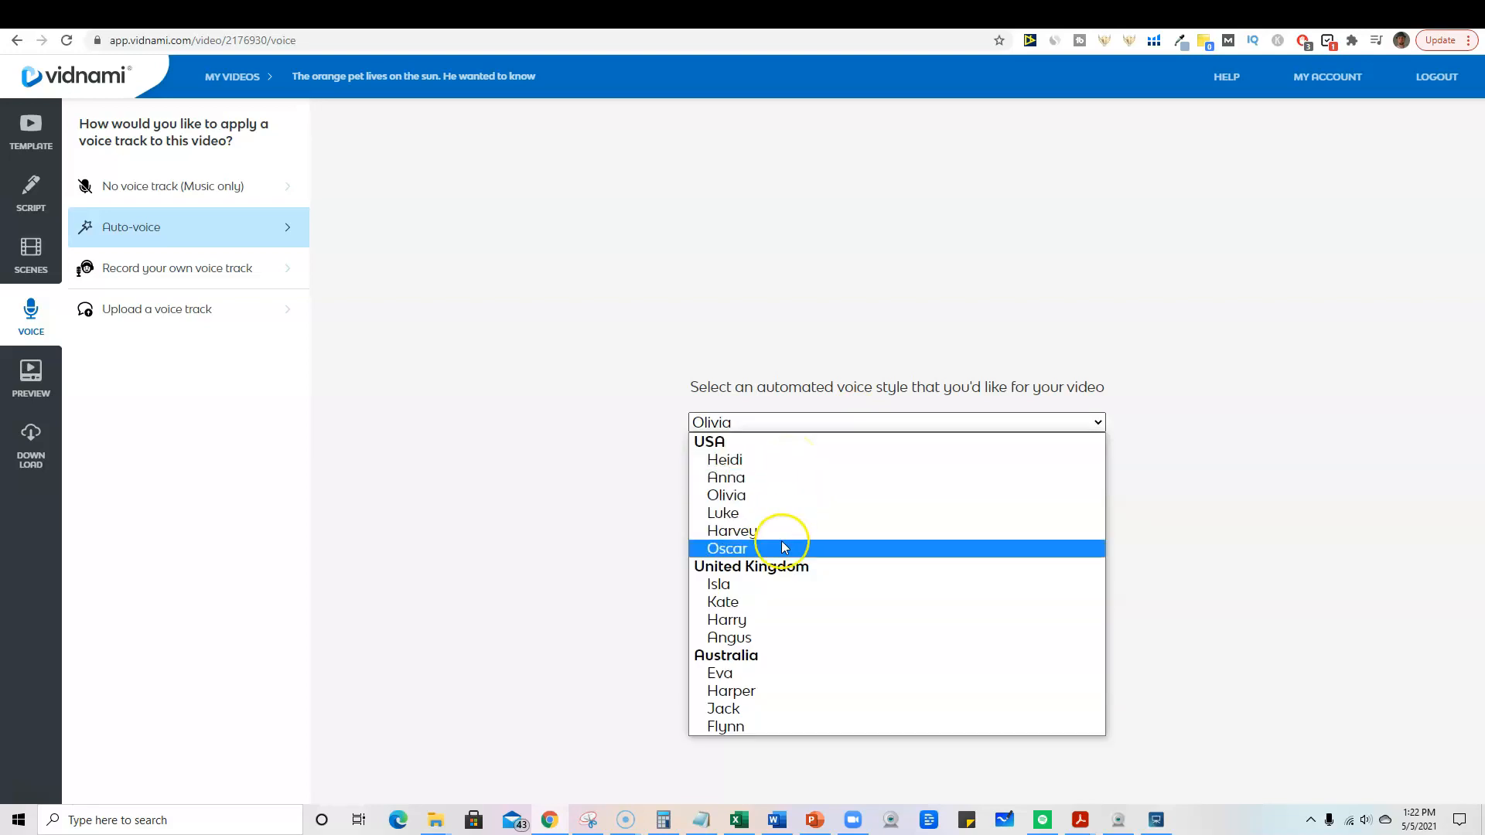
click(769, 585)
click(851, 459)
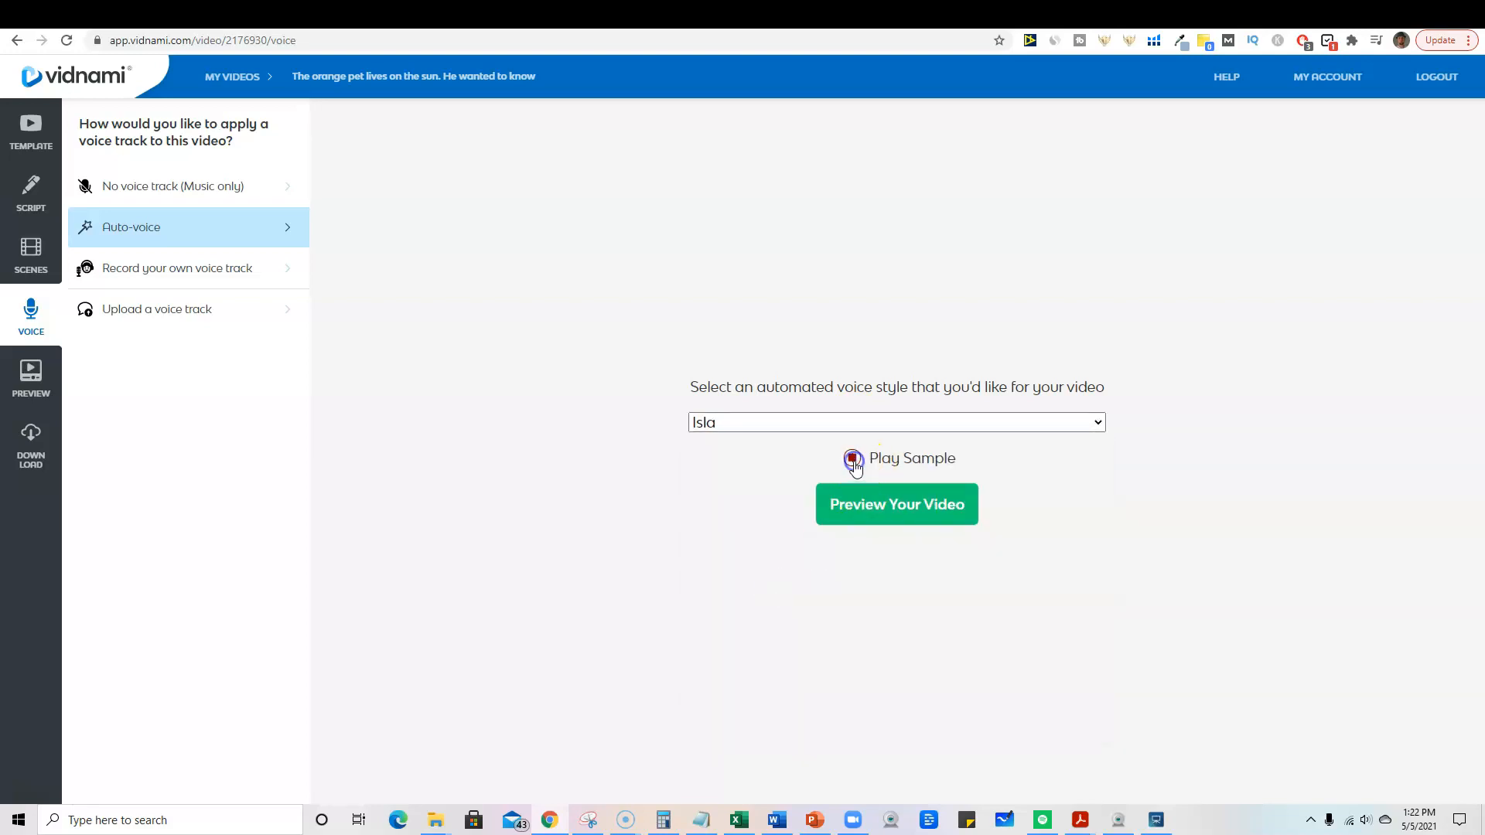
click(851, 423)
click(772, 583)
click(849, 458)
Step: Set the automated voice to Heidi, then generate the video preview and play it
click(1021, 423)
click(811, 456)
click(894, 510)
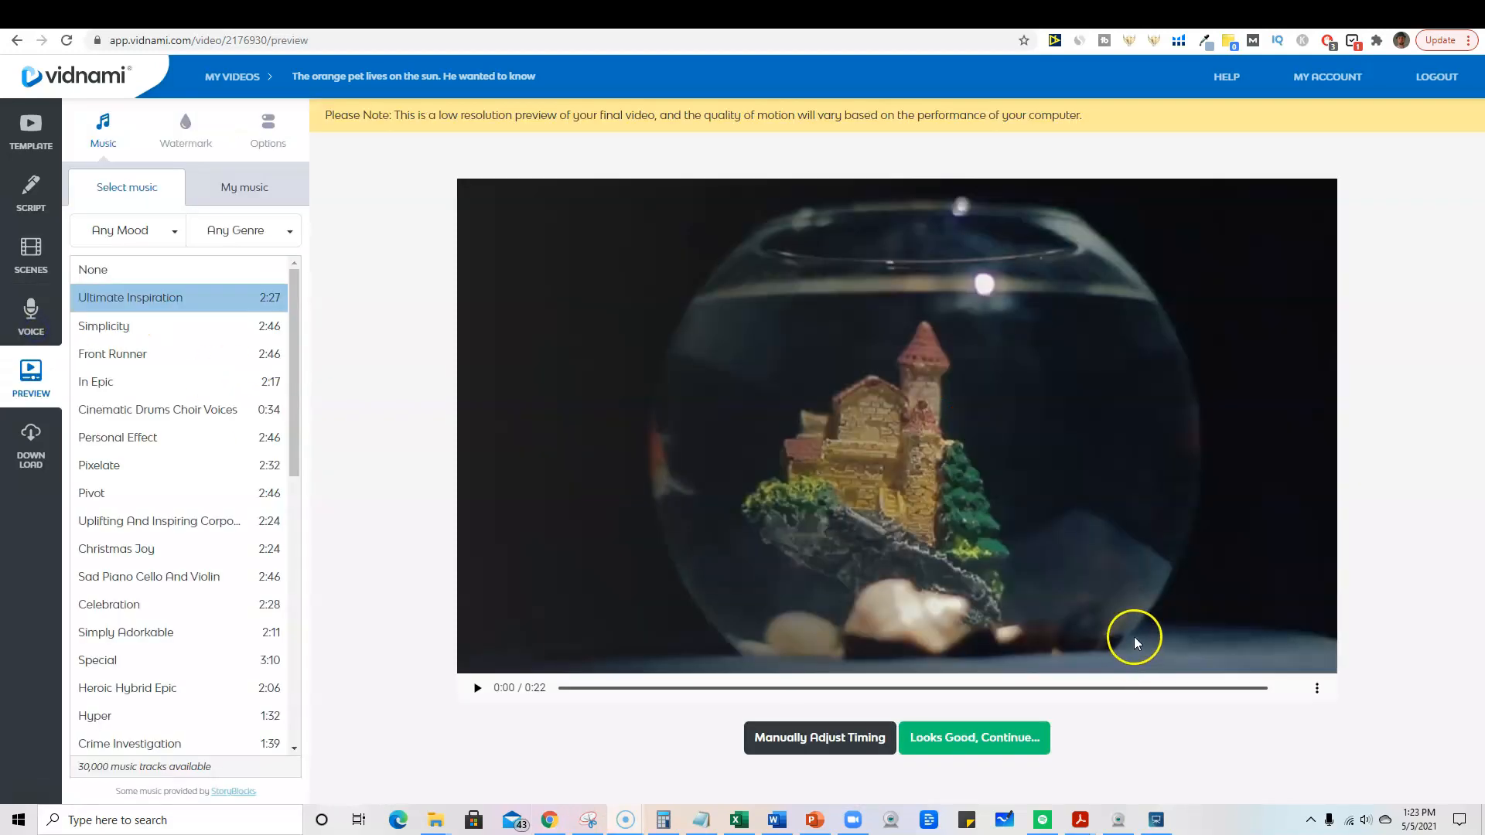
click(477, 688)
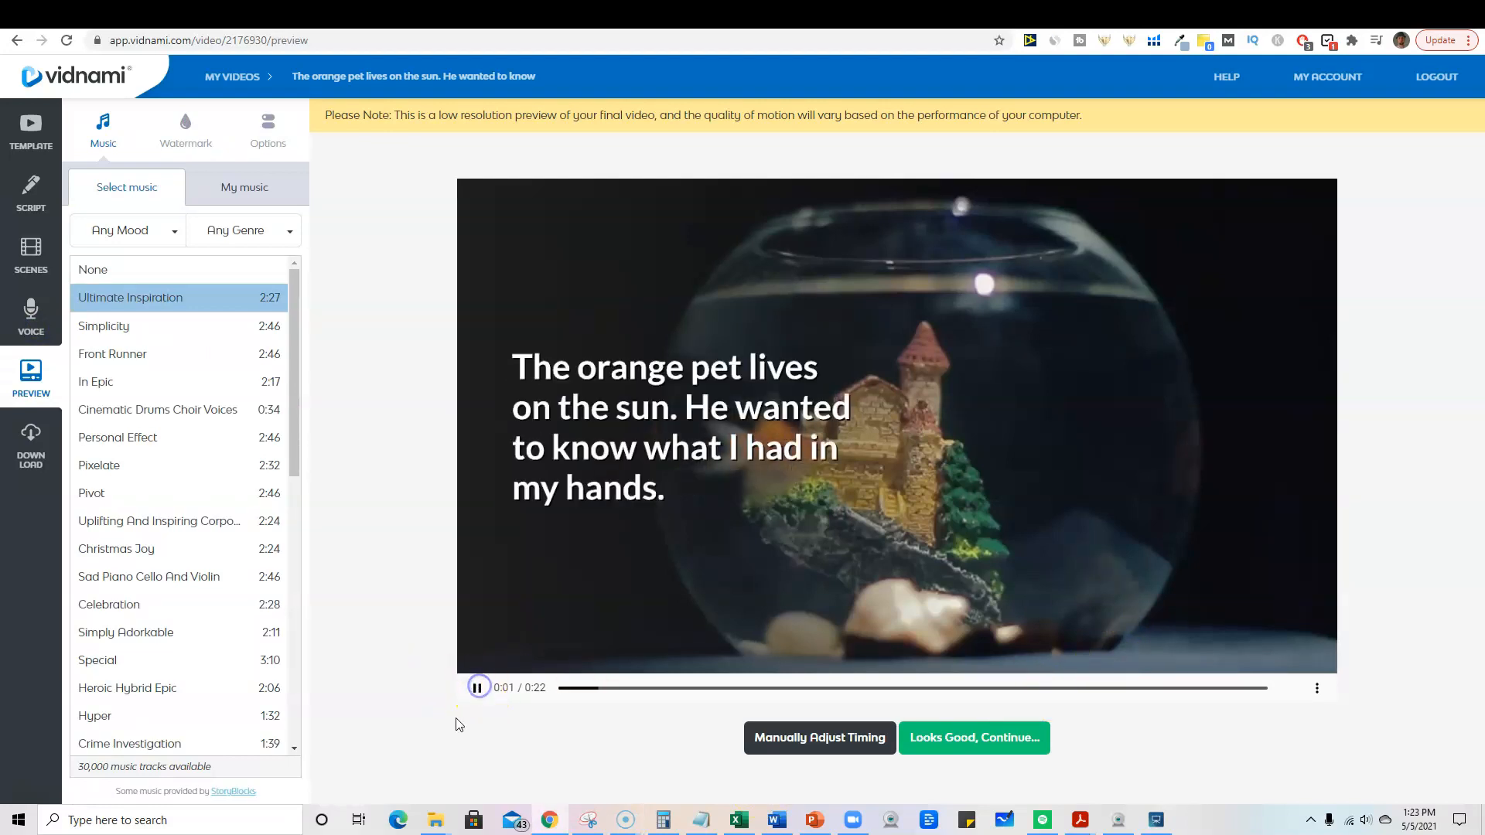